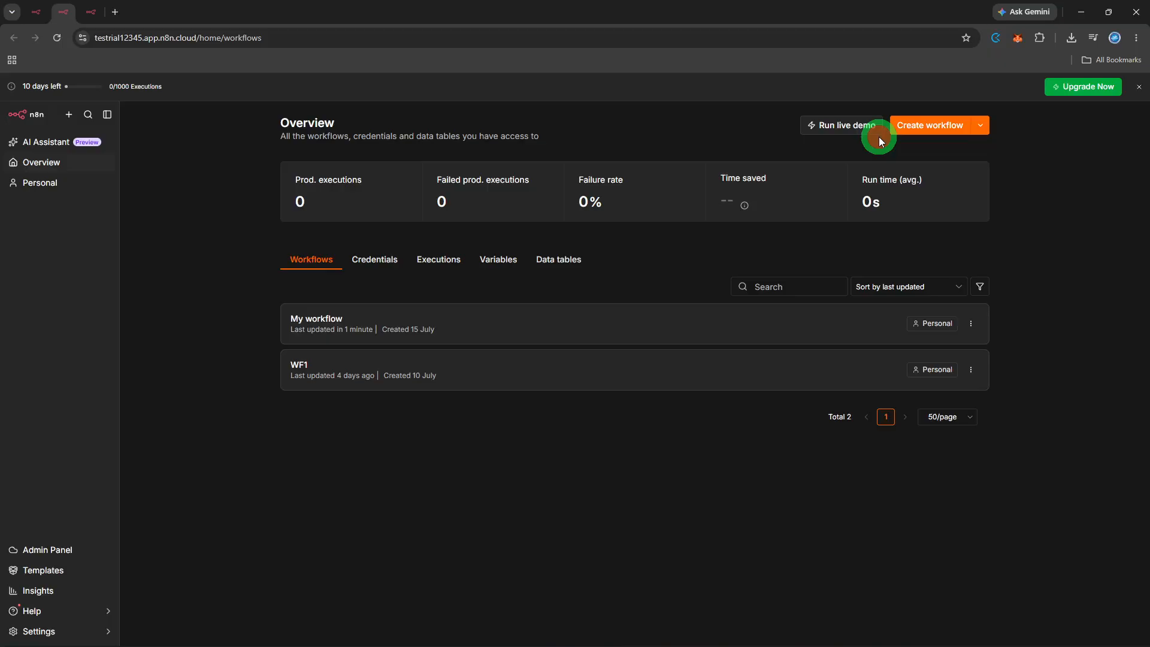
- Create a new workflow and add a Gmail On message received trigger as its first step
{"action": "left_click", "coordinate": [903, 124]}
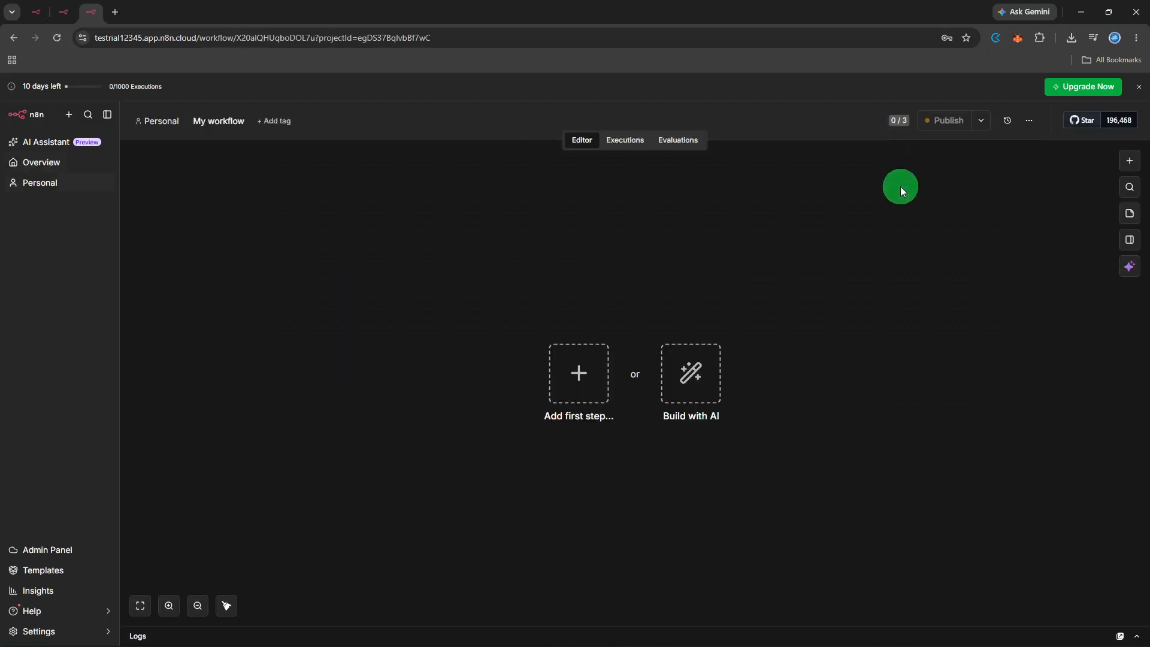
{"action": "left_click", "coordinate": [898, 209]}
{"action": "left_click", "coordinate": [560, 352]}
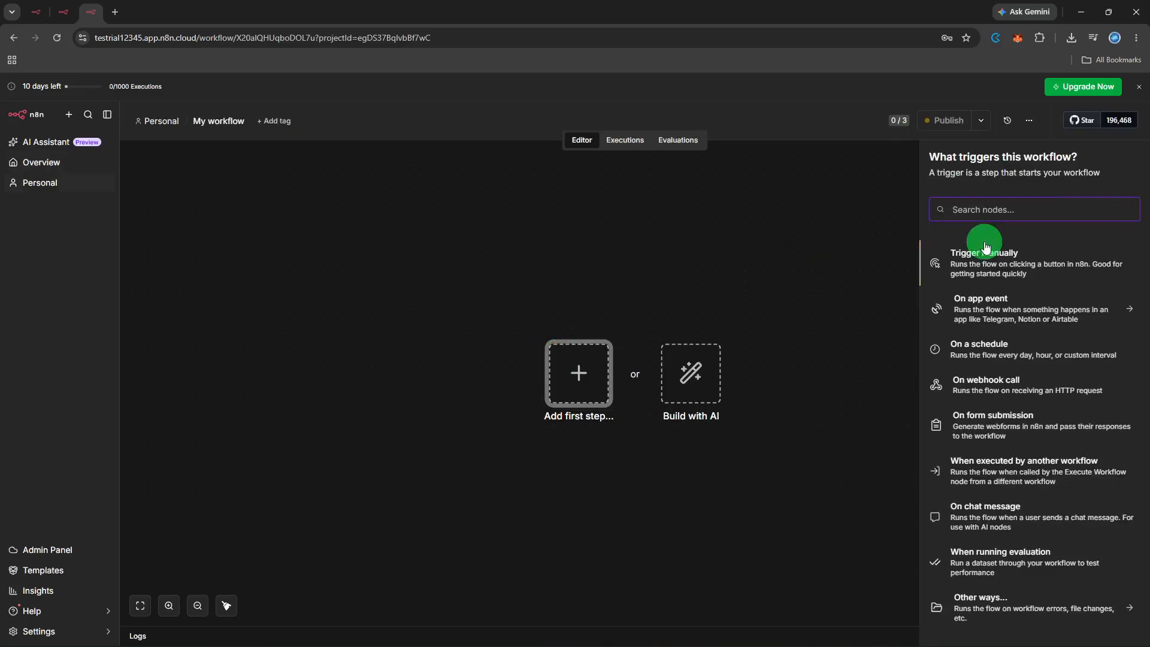
{"action": "type", "text": "gma"}
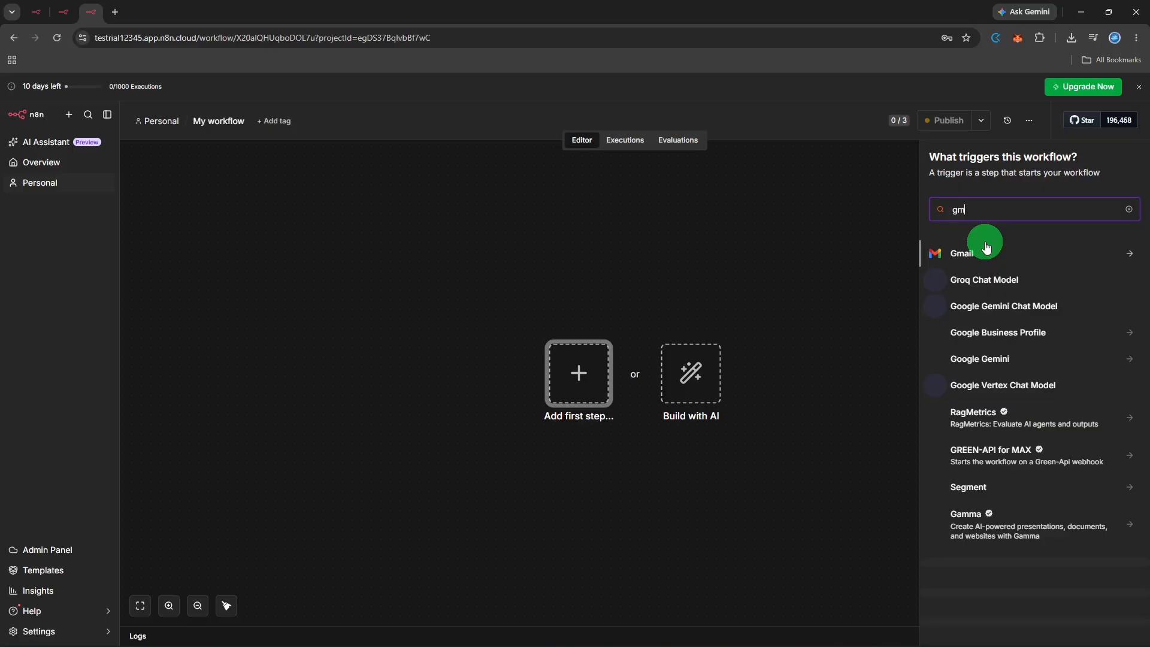
{"action": "left_click", "coordinate": [980, 258]}
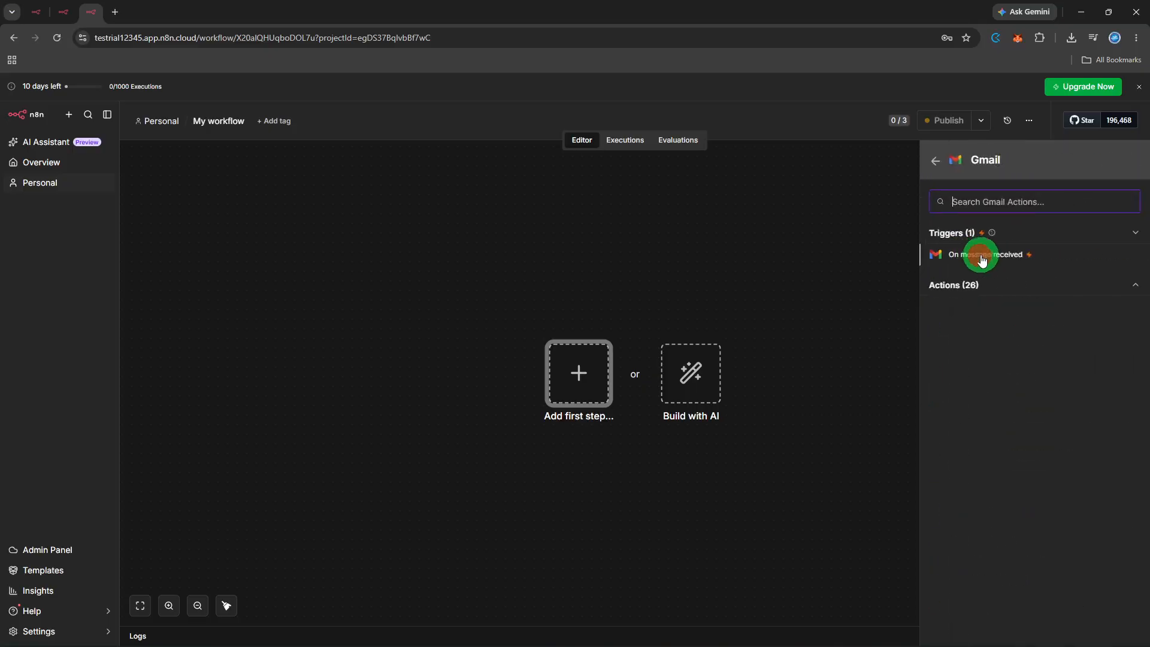
{"action": "left_click", "coordinate": [985, 254]}
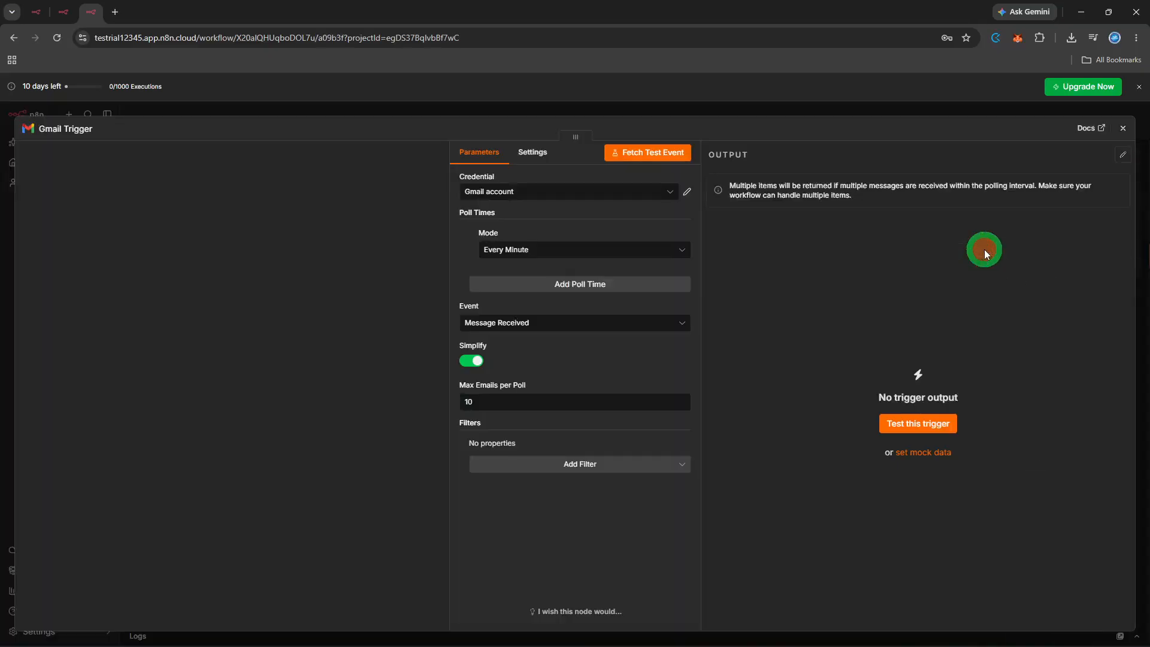
- Create a new Gmail credential for the trigger by signing in with the Google account and granting n8n.cloud ongoing access
{"action": "left_click", "coordinate": [557, 190]}
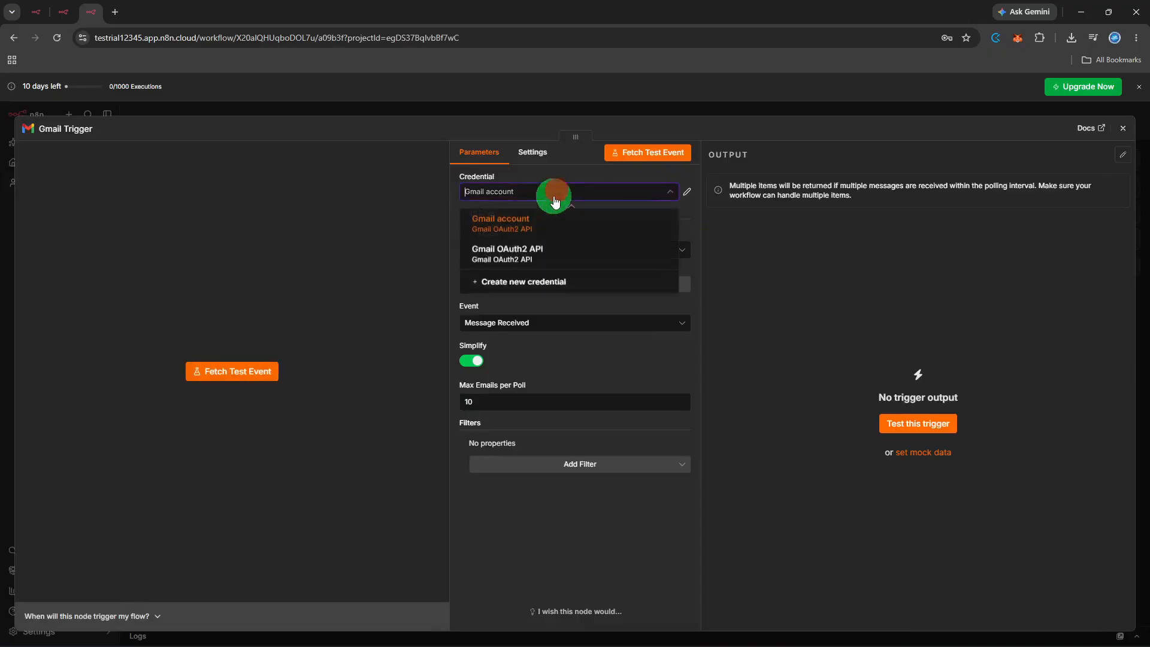
{"action": "left_click", "coordinate": [530, 282]}
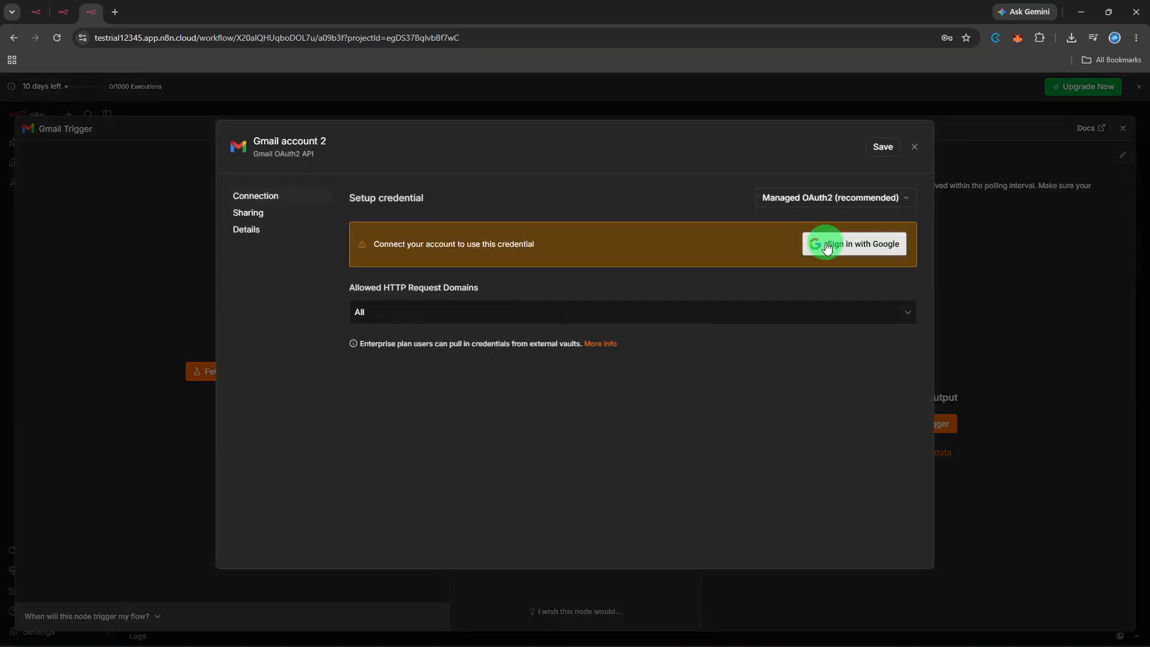
{"action": "left_click", "coordinate": [826, 246]}
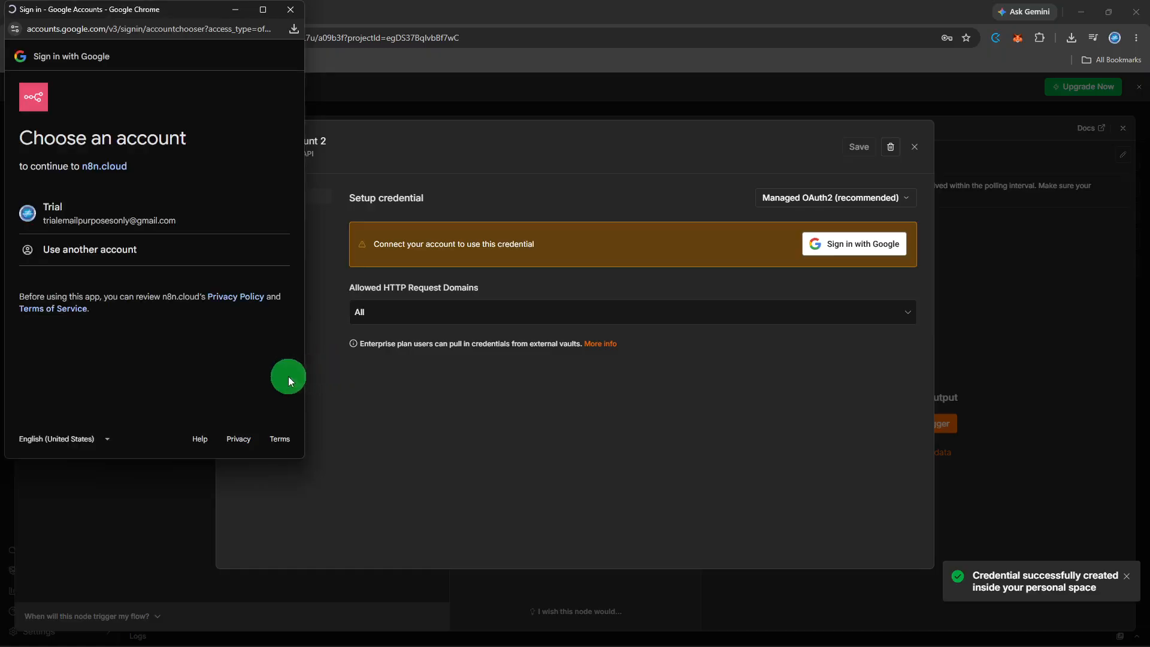
{"action": "left_click", "coordinate": [97, 196]}
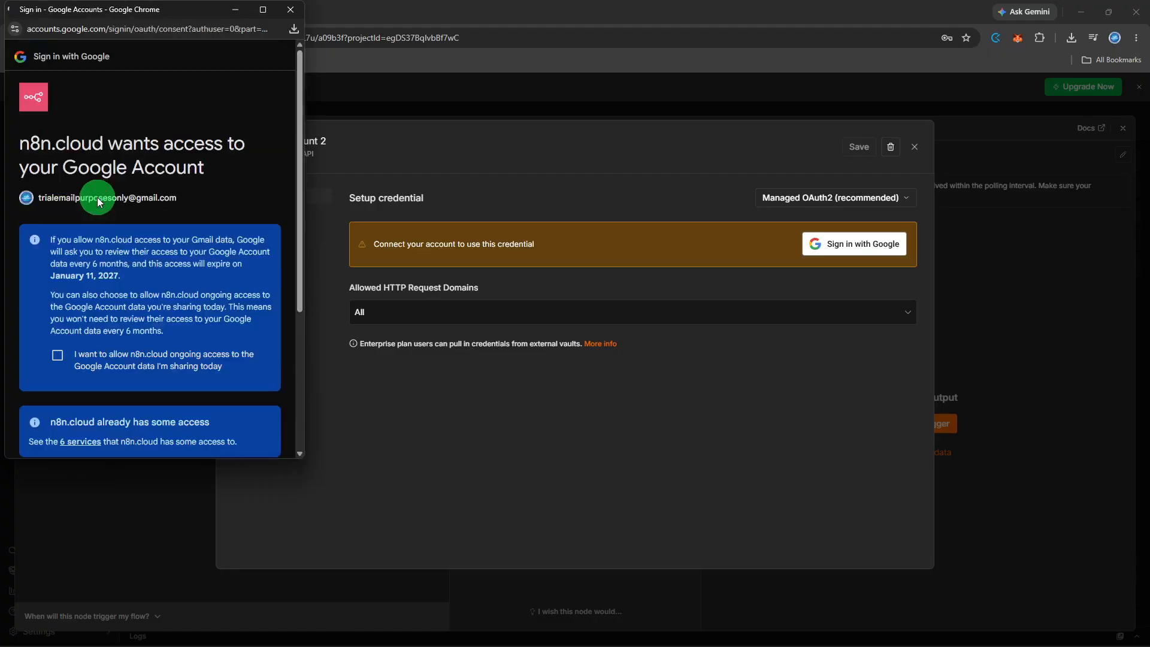
{"action": "left_click", "coordinate": [56, 356]}
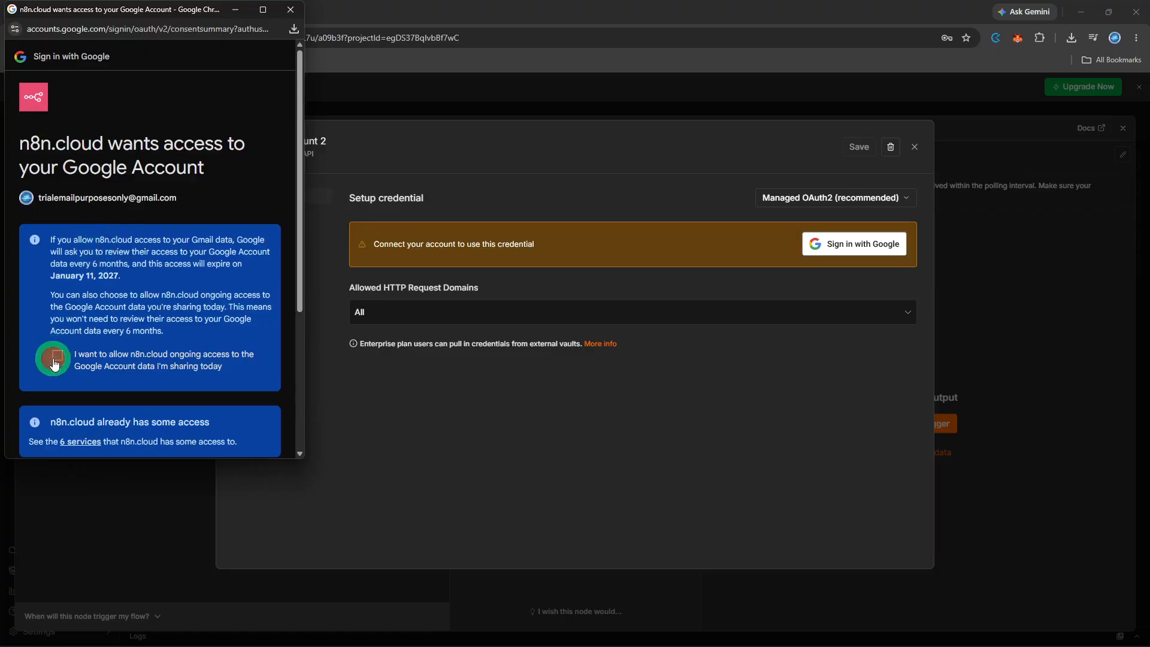
{"action": "scroll", "coordinate": [78, 356], "scroll_direction": "down", "scroll_amount": 4}
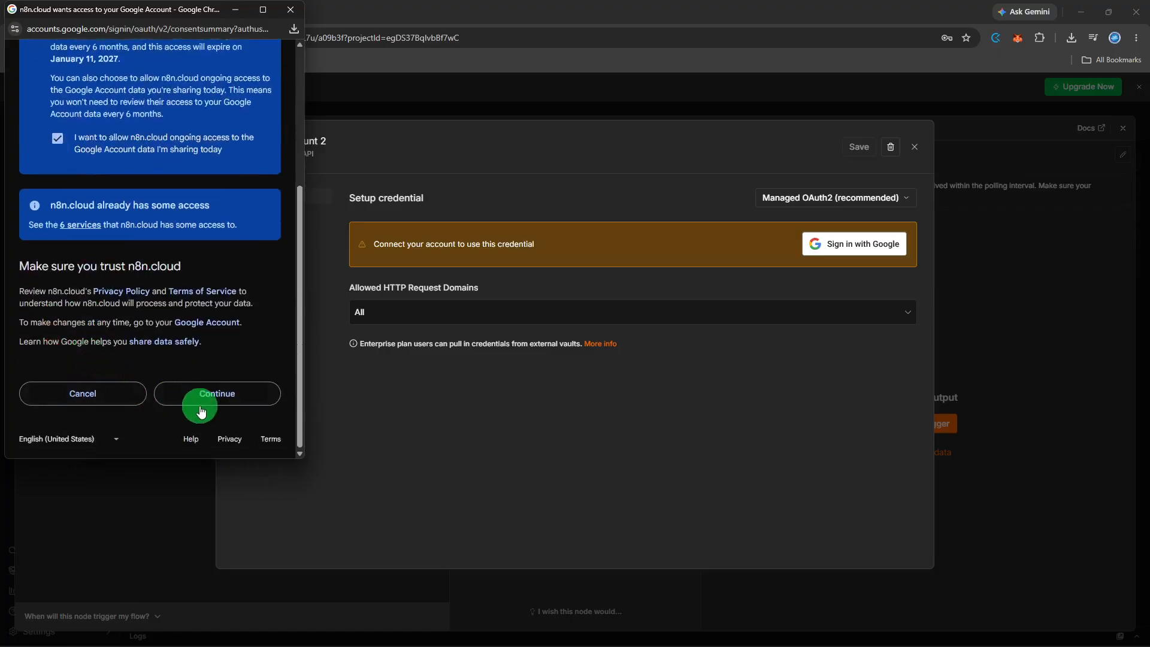
{"action": "left_click", "coordinate": [205, 410]}
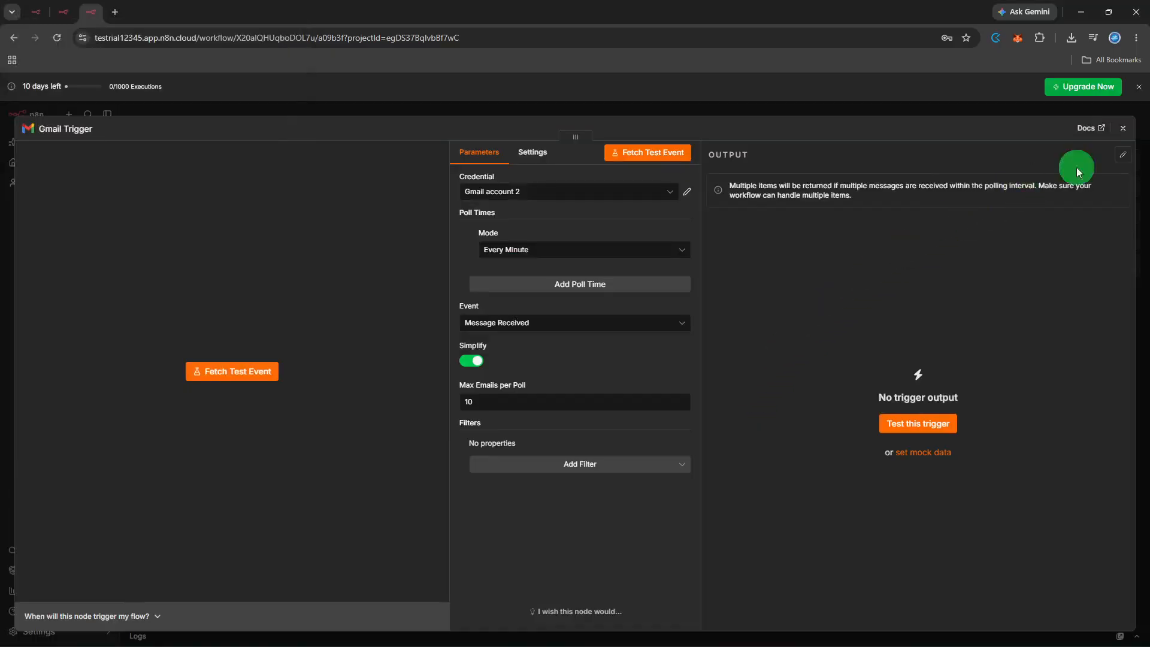
{"action": "left_click", "coordinate": [1129, 133]}
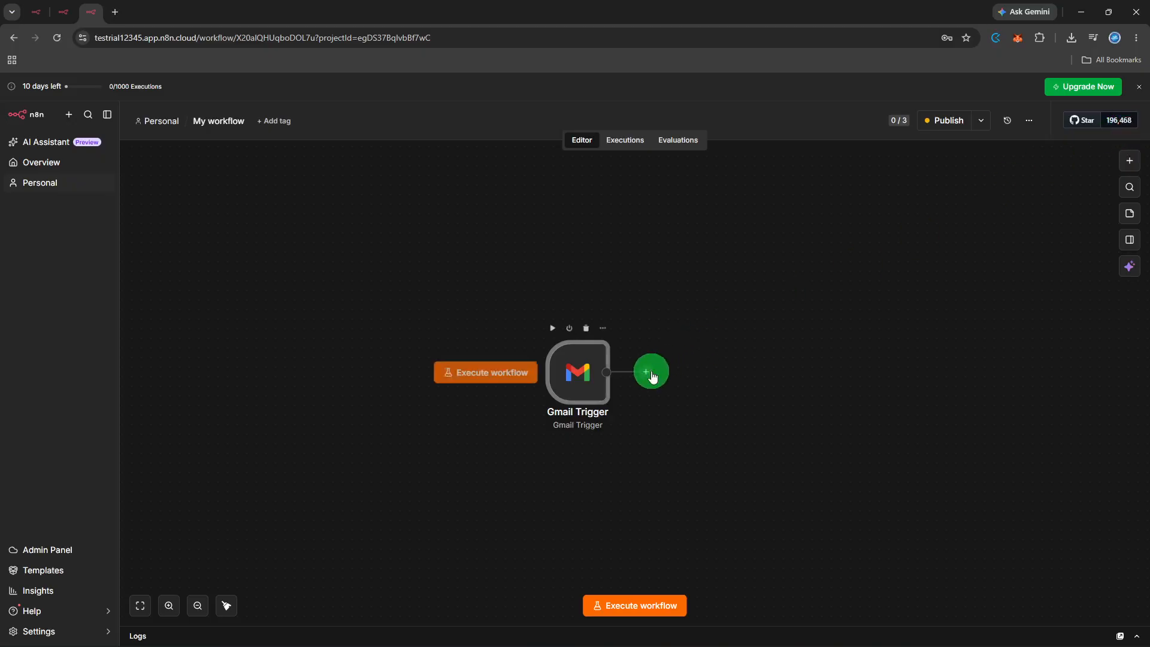
- Add a Gmail Send a message node after the Gmail Trigger
{"action": "left_click", "coordinate": [647, 372]}
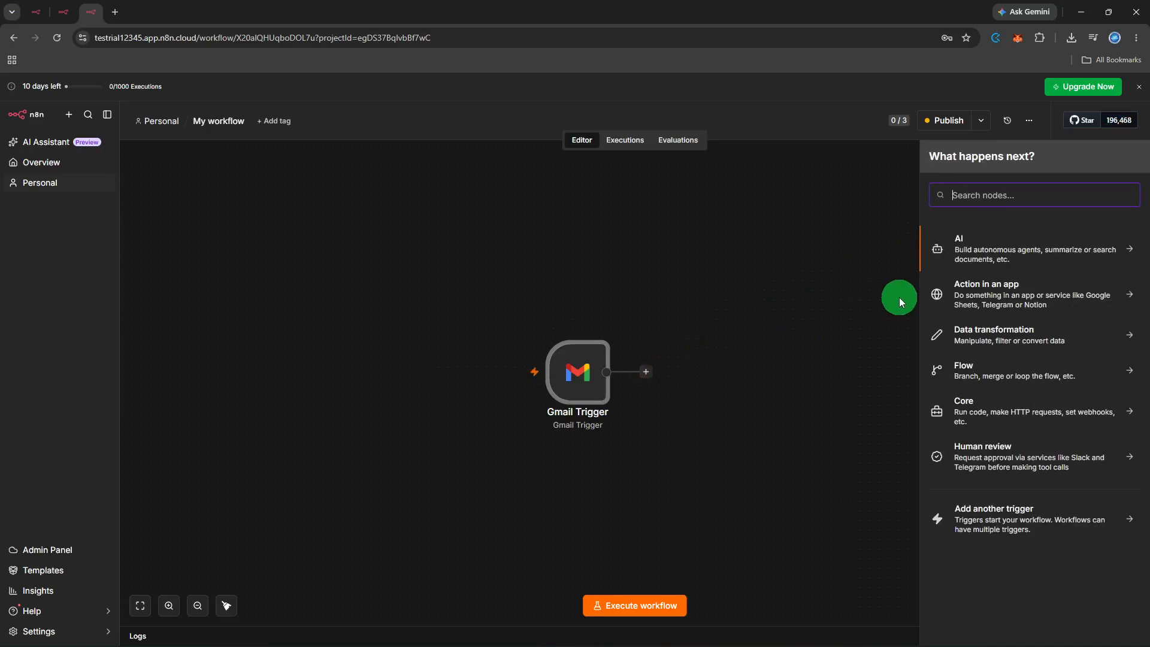
{"action": "type", "text": "gmail send"}
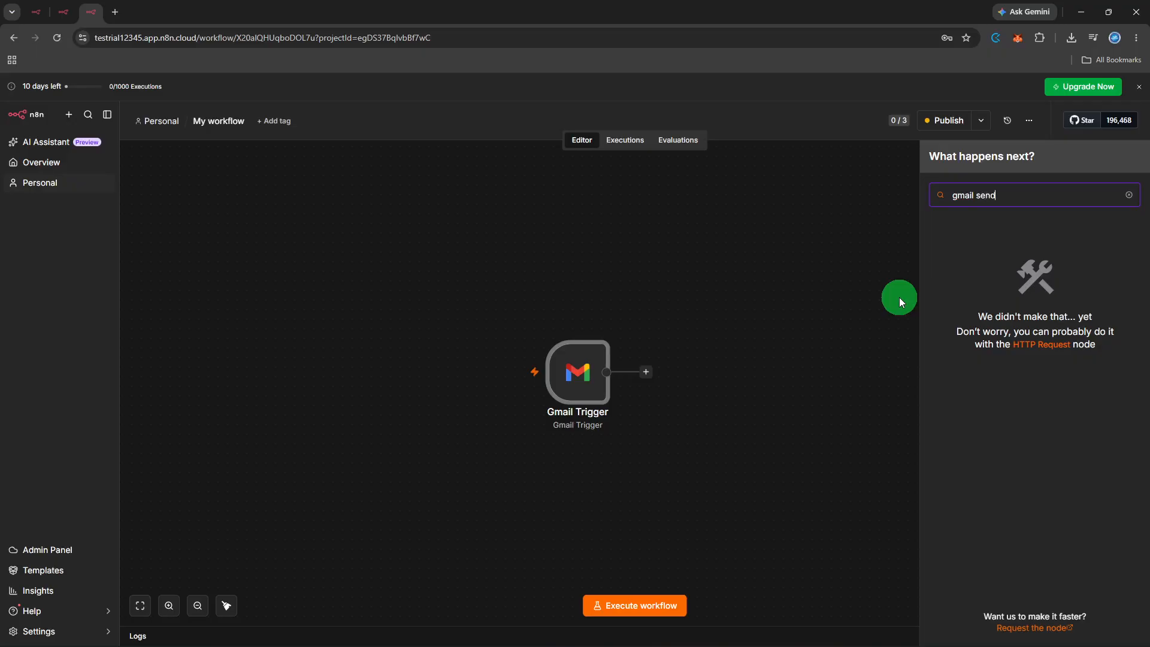
{"action": "key", "text": "BackSpace"}
{"action": "key", "text": "BackSpace"}
{"action": "key", "text": "BackSpace"}
{"action": "key", "text": "BackSpace"}
{"action": "key", "text": "BackSpace"}
{"action": "key", "text": "BackSpace"}
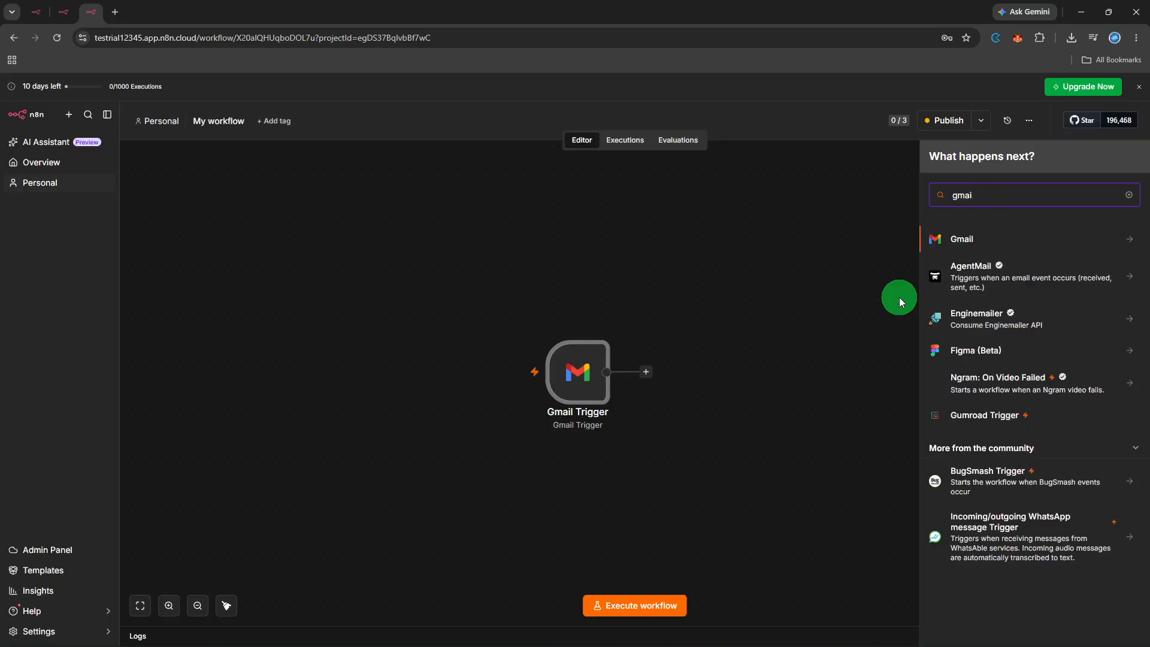
{"action": "left_click", "coordinate": [1016, 245]}
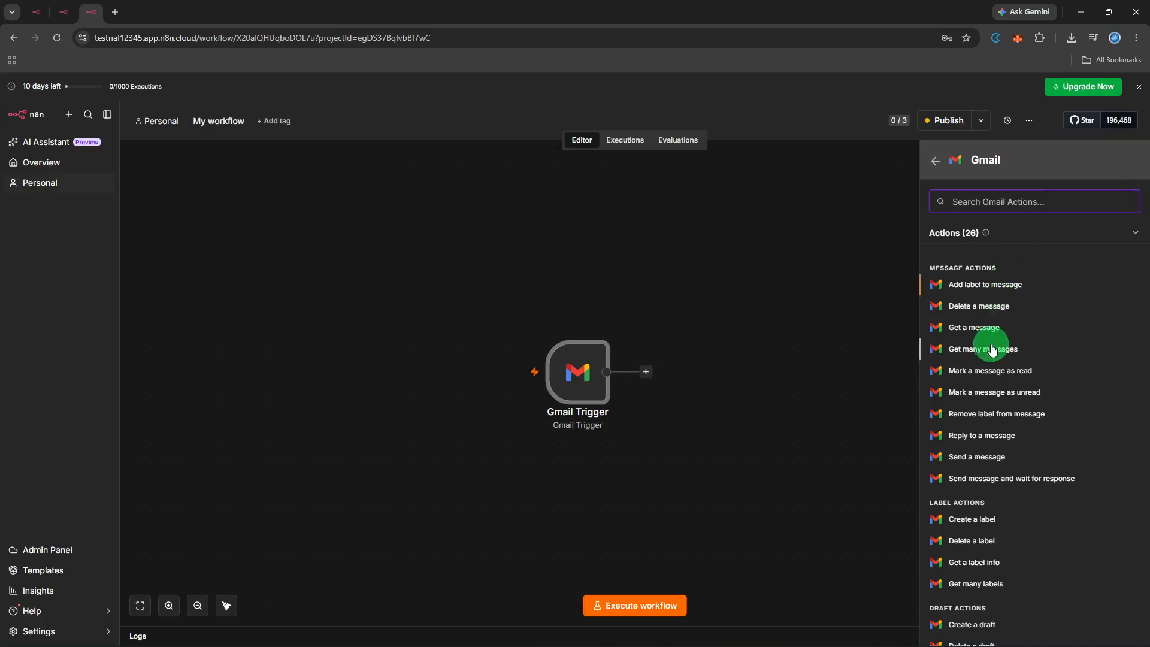
{"action": "left_click", "coordinate": [980, 458]}
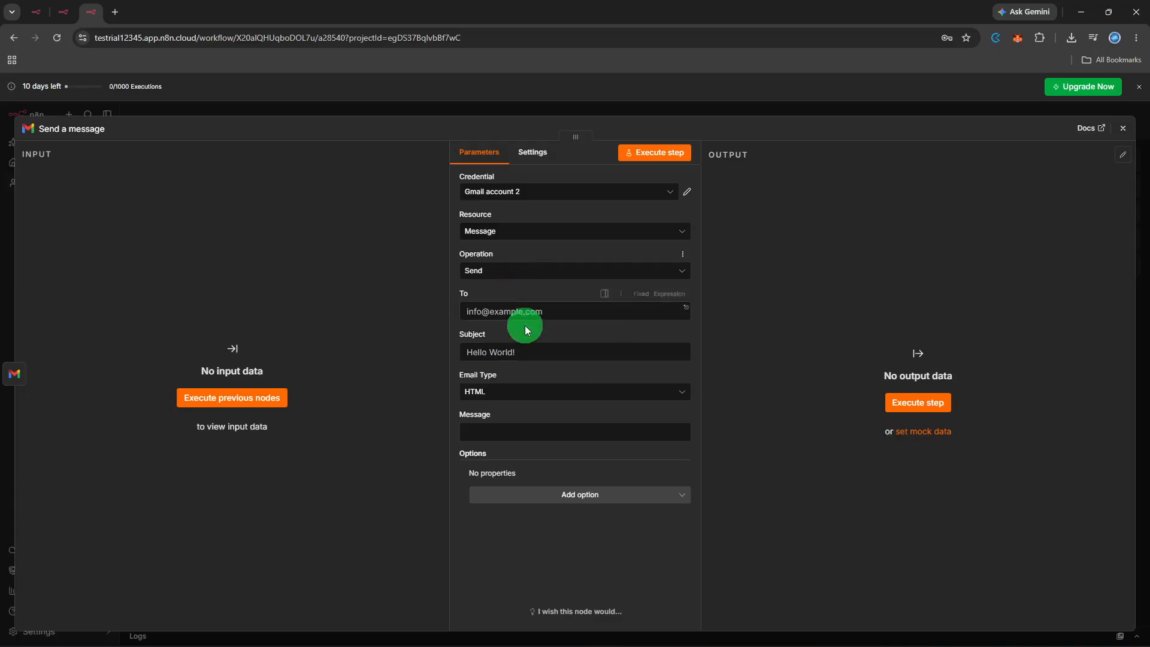
- Set the message subject to "Test" and try to execute the Send a message node
{"action": "left_click", "coordinate": [527, 351]}
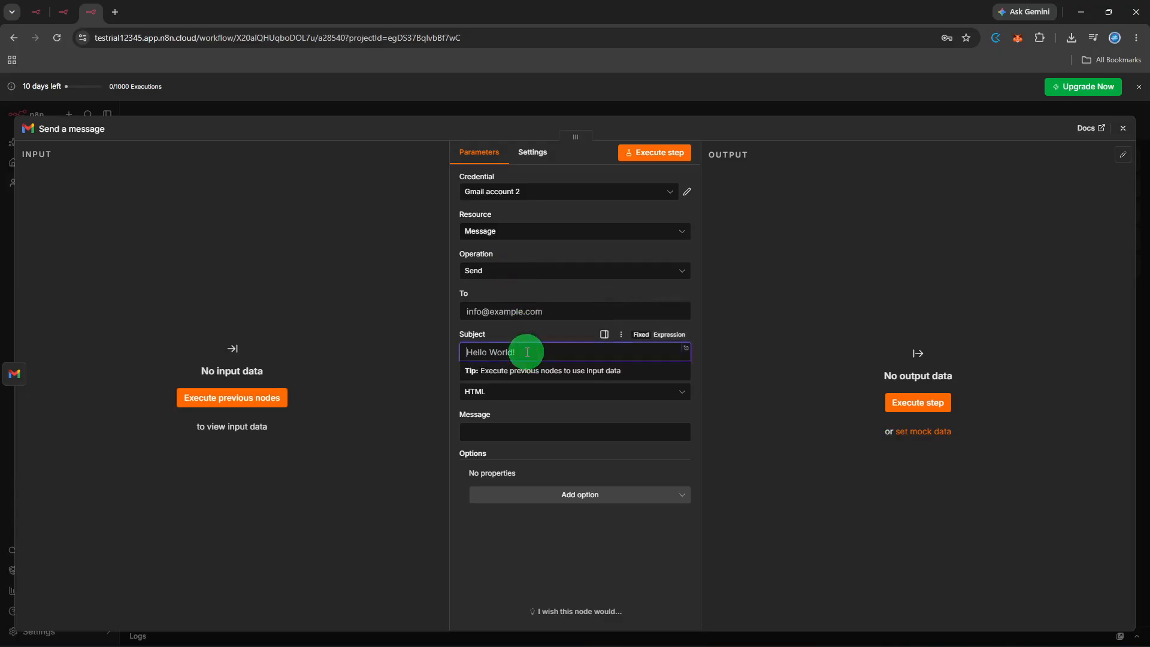
{"action": "type", "text": "Test"}
{"action": "left_click", "coordinate": [716, 441]}
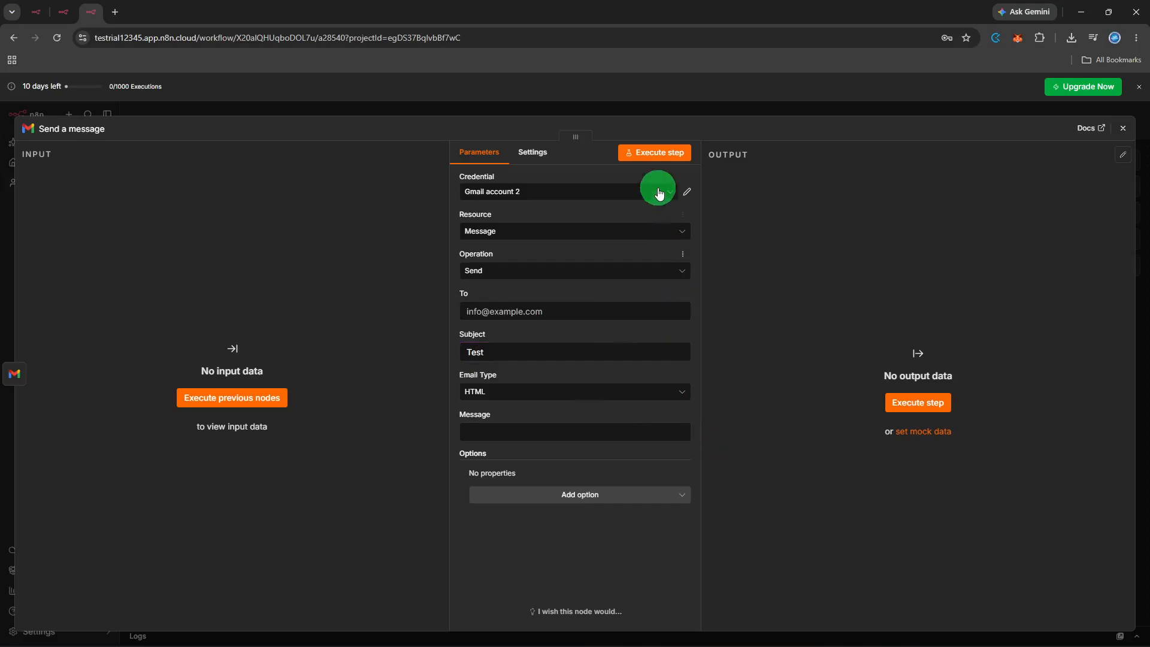
{"action": "left_click", "coordinate": [660, 156]}
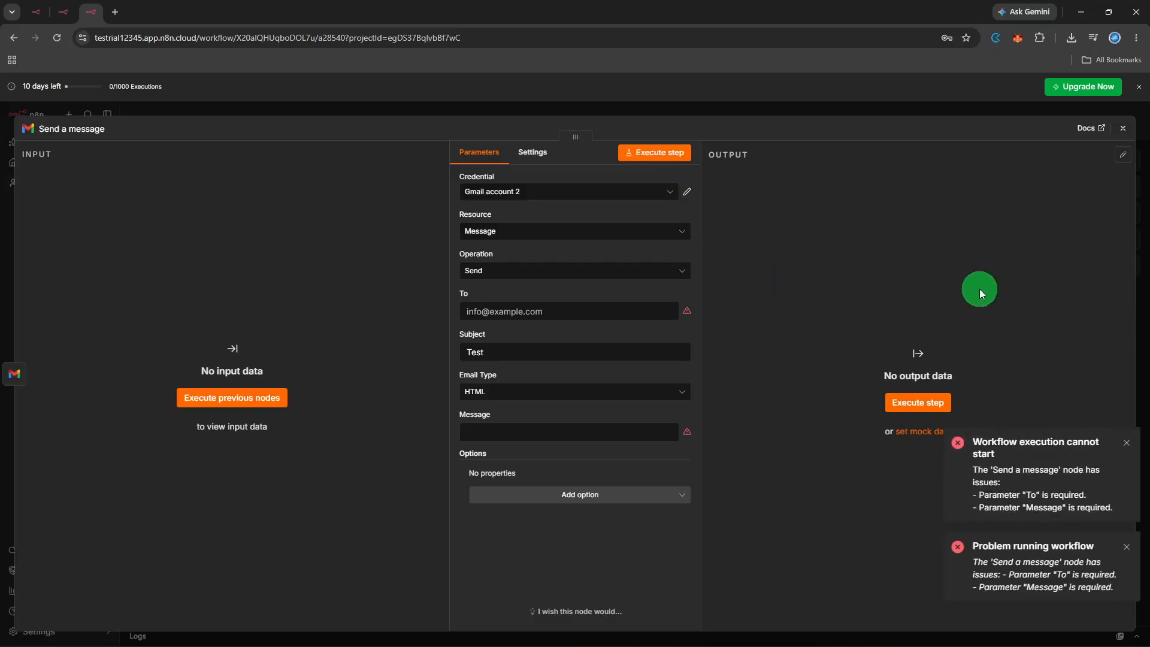
{"action": "left_click", "coordinate": [1126, 131]}
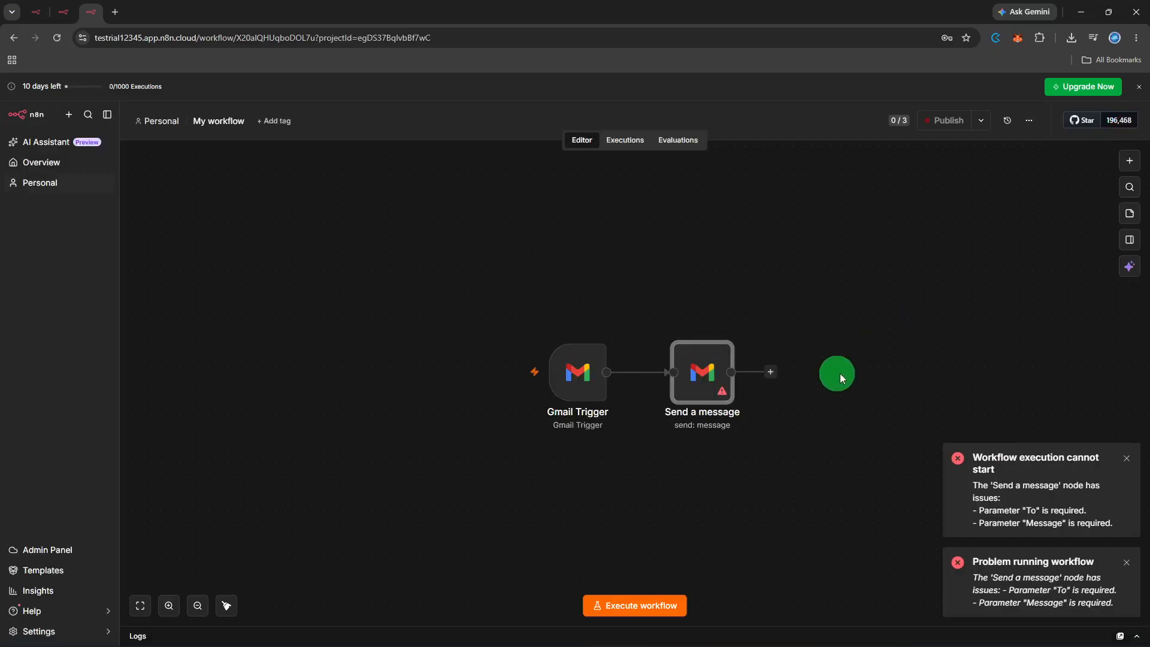
- Change the Send a message node's resource to Label, execute that step, and run the whole workflow
{"action": "right_click", "coordinate": [707, 400]}
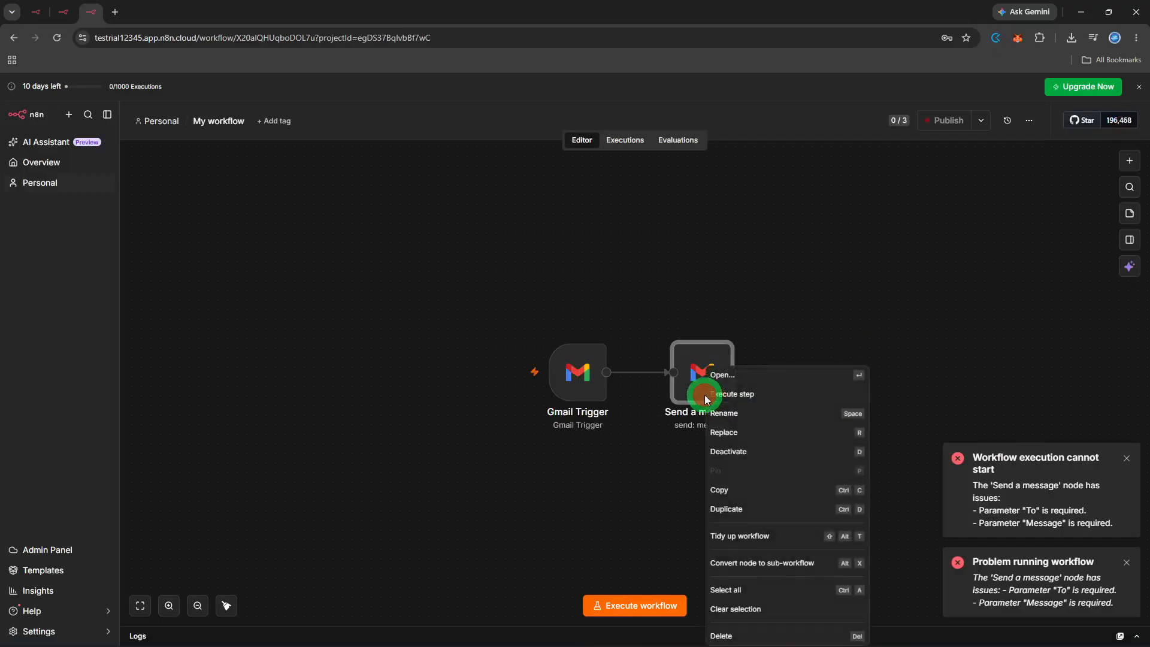
{"action": "left_click", "coordinate": [744, 378]}
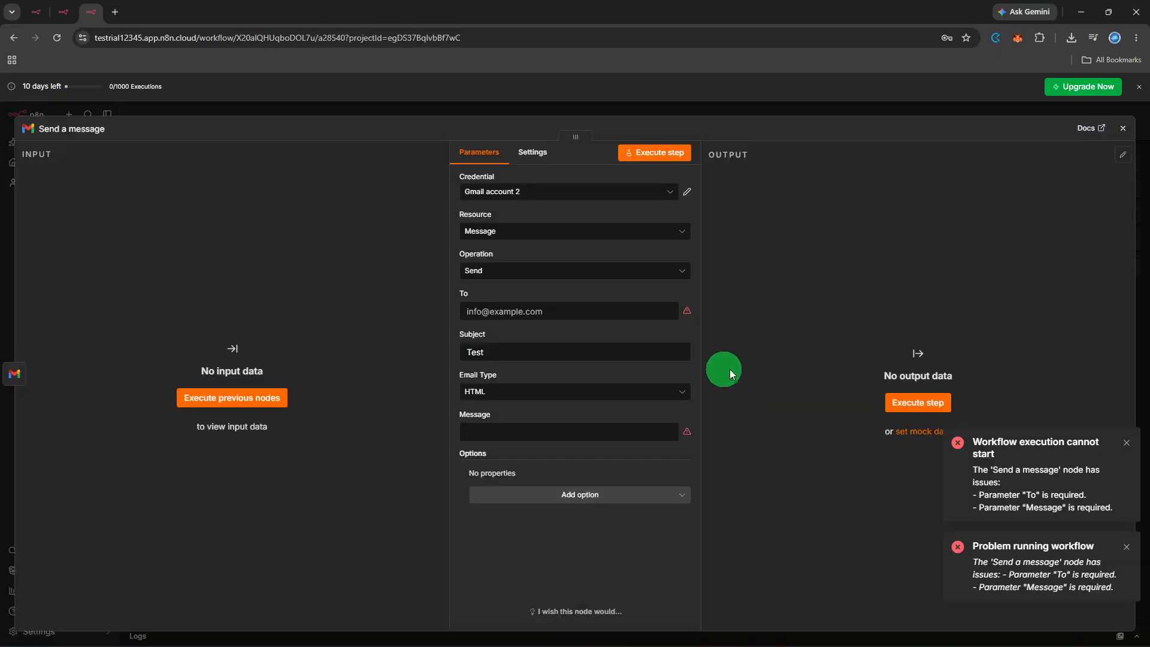
{"action": "left_click", "coordinate": [617, 233]}
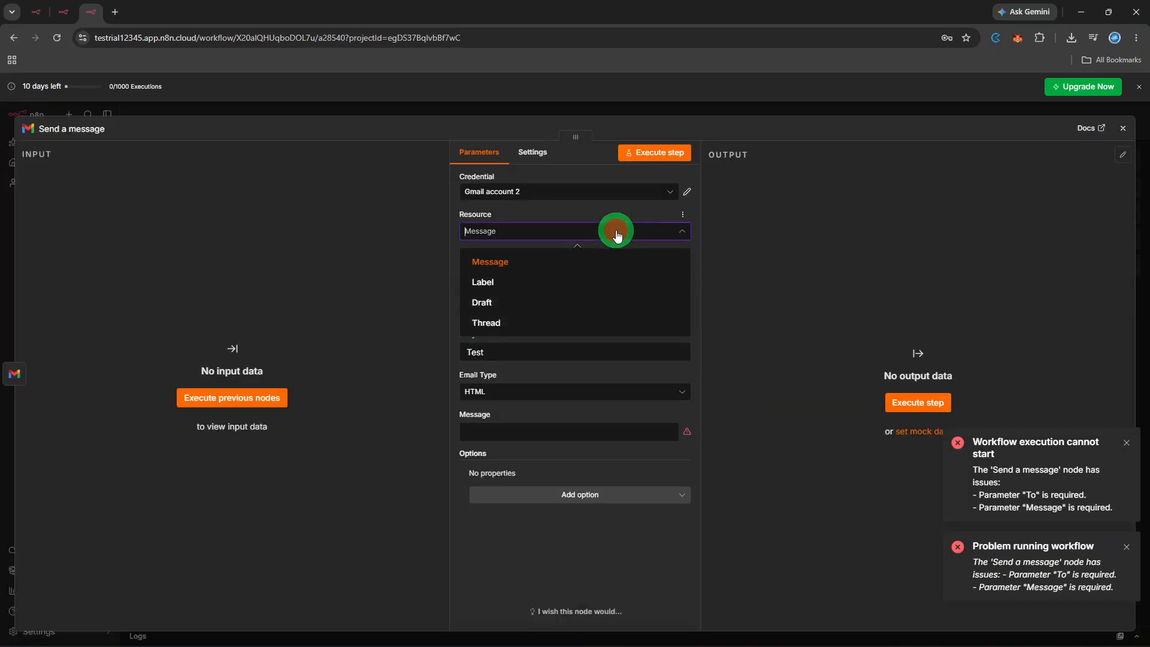
{"action": "left_click", "coordinate": [599, 282]}
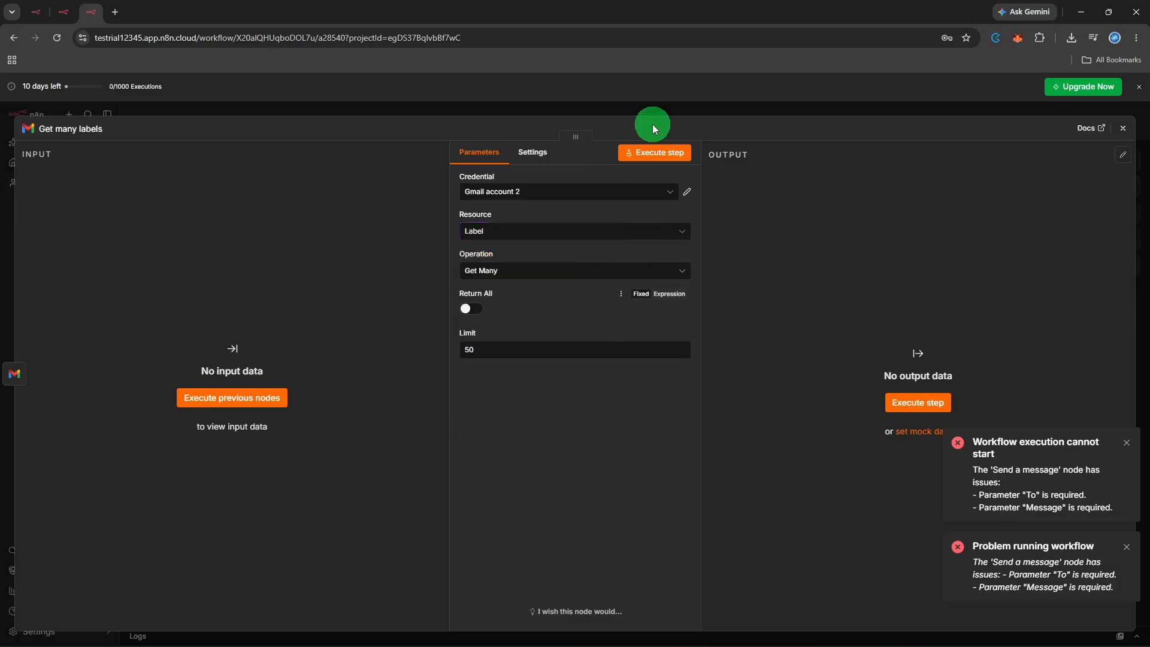
{"action": "left_click", "coordinate": [643, 149]}
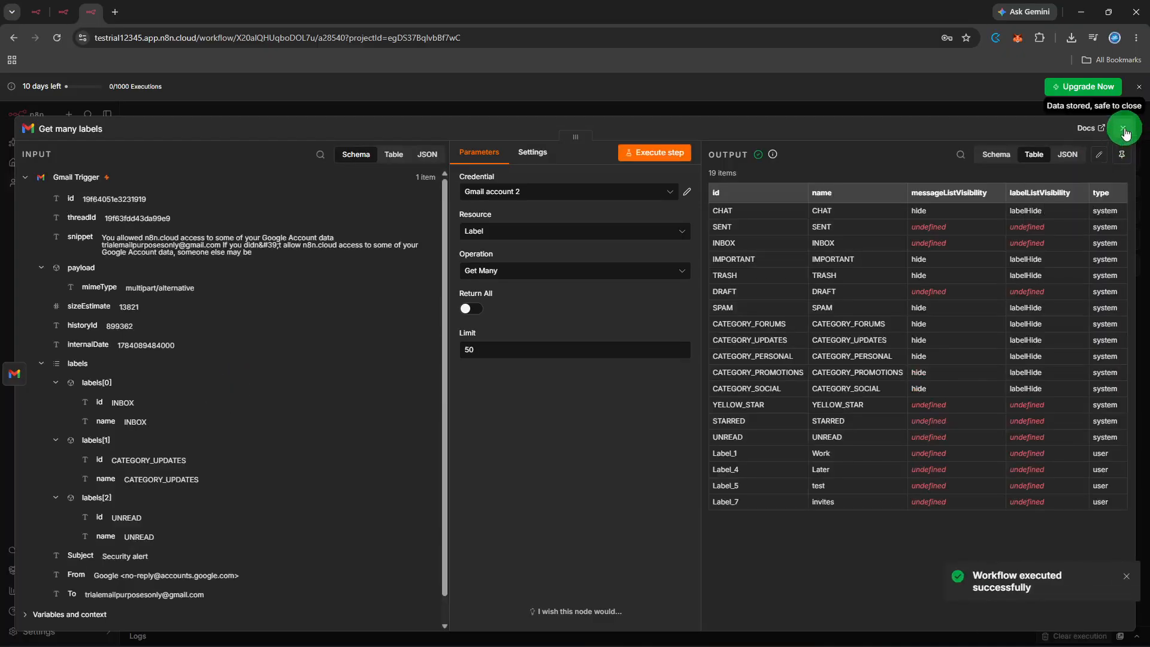
{"action": "left_click", "coordinate": [1123, 138]}
{"action": "left_click", "coordinate": [932, 309]}
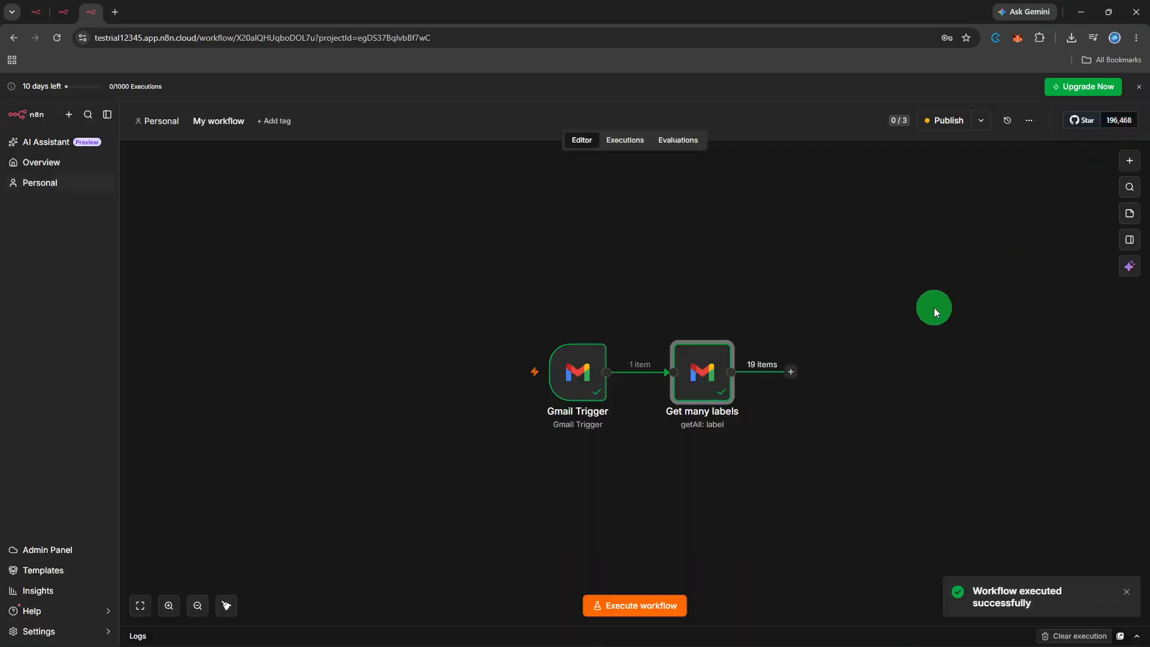
{"action": "left_click", "coordinate": [634, 596]}
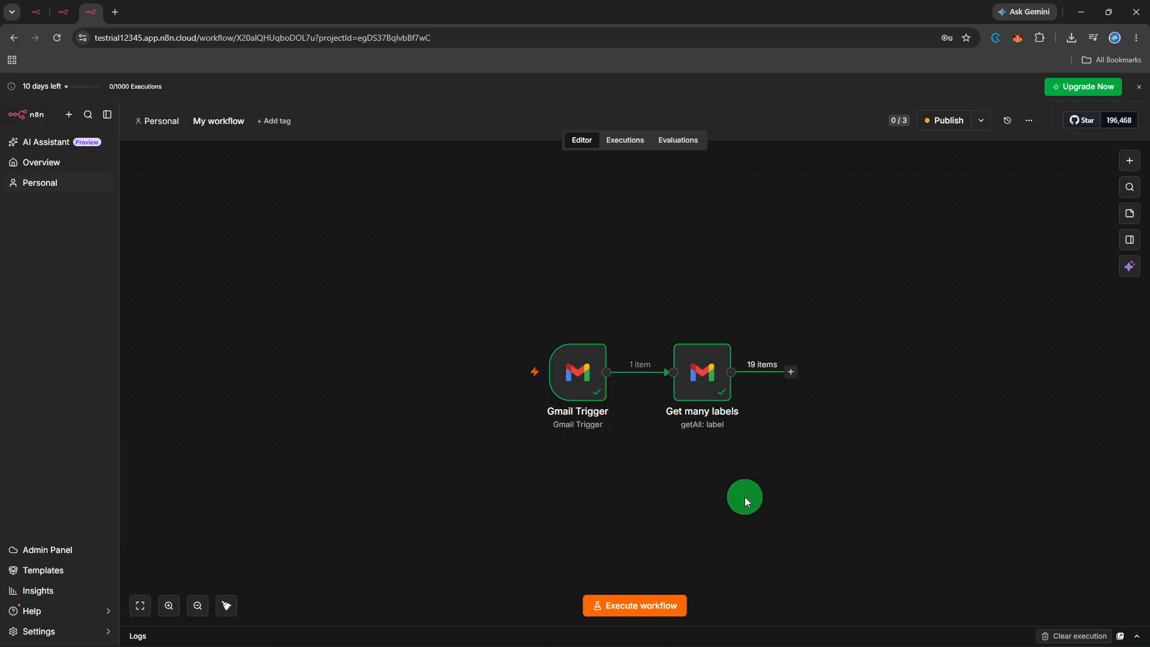
- Add a Gmail Get a message node after the Get many labels node
{"action": "left_click", "coordinate": [791, 372]}
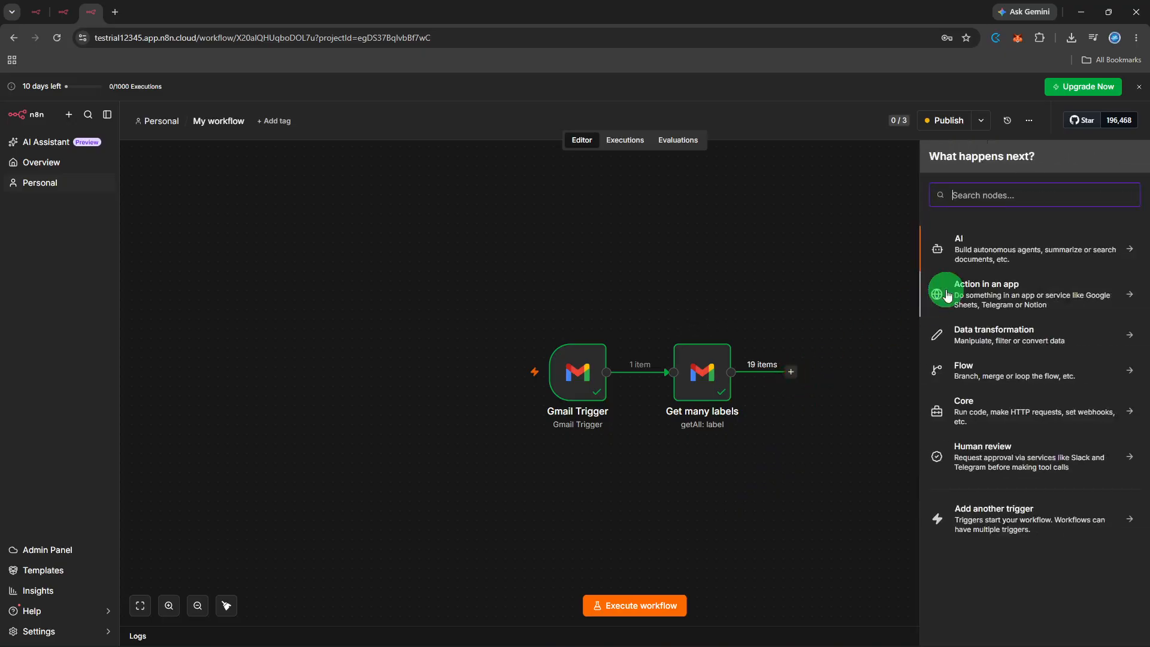
{"action": "type", "text": "gm"}
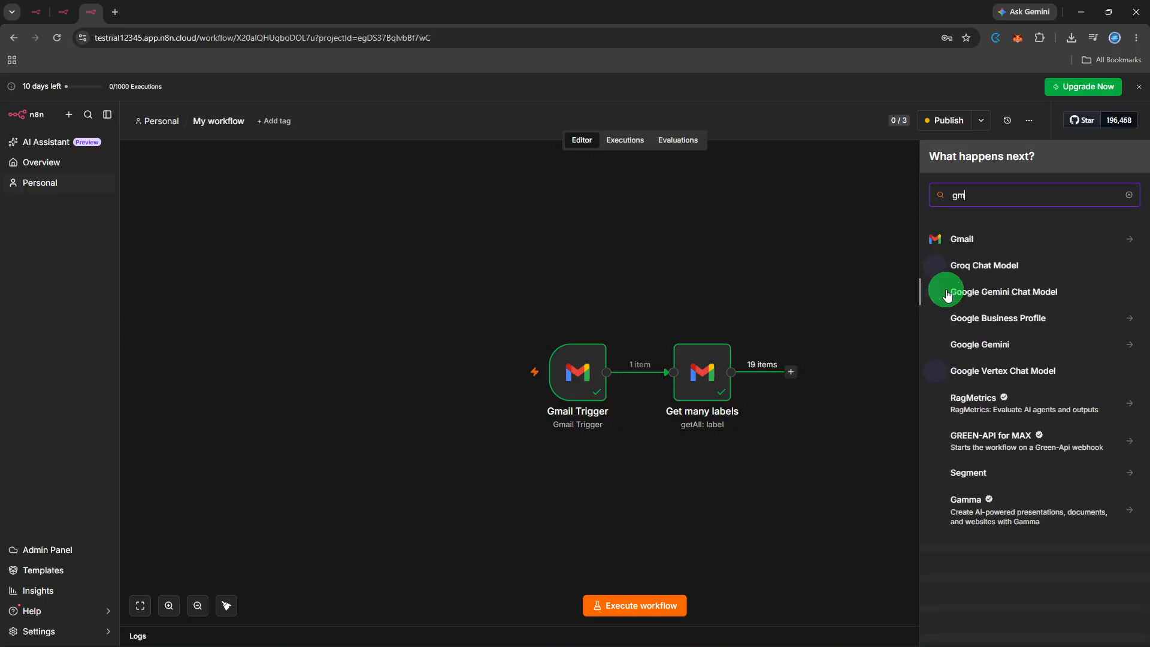
{"action": "type", "text": "ail"}
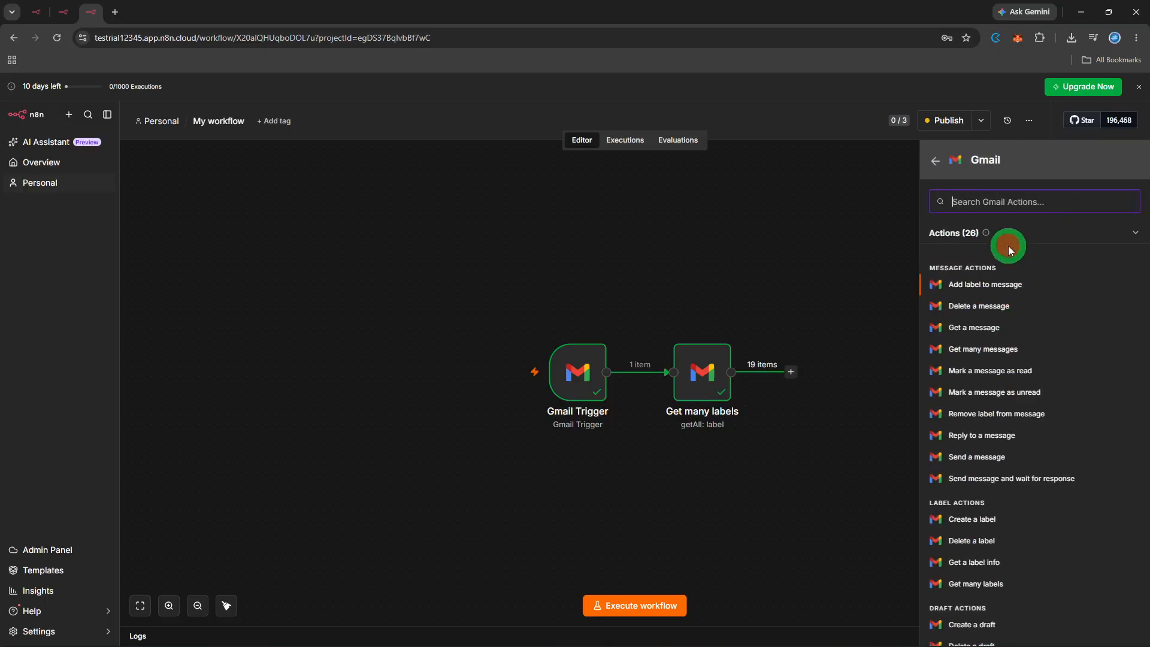
{"action": "left_click", "coordinate": [990, 328]}
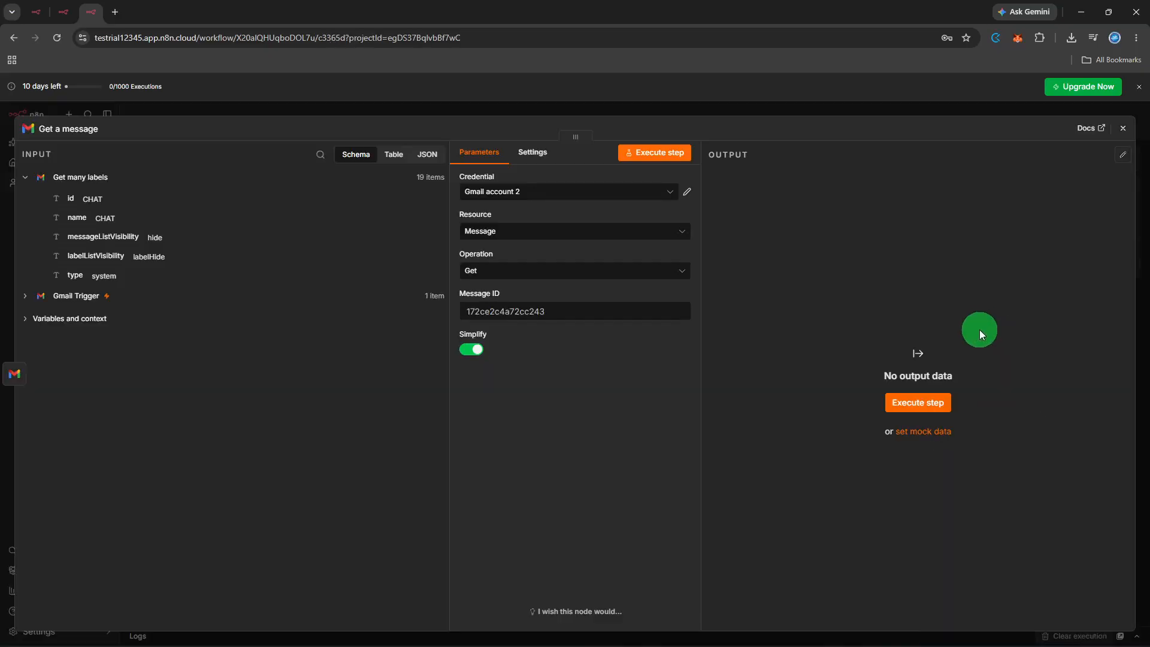
- Select the Get operation for the Get a message node and try to execute that step
{"action": "left_click", "coordinate": [628, 279]}
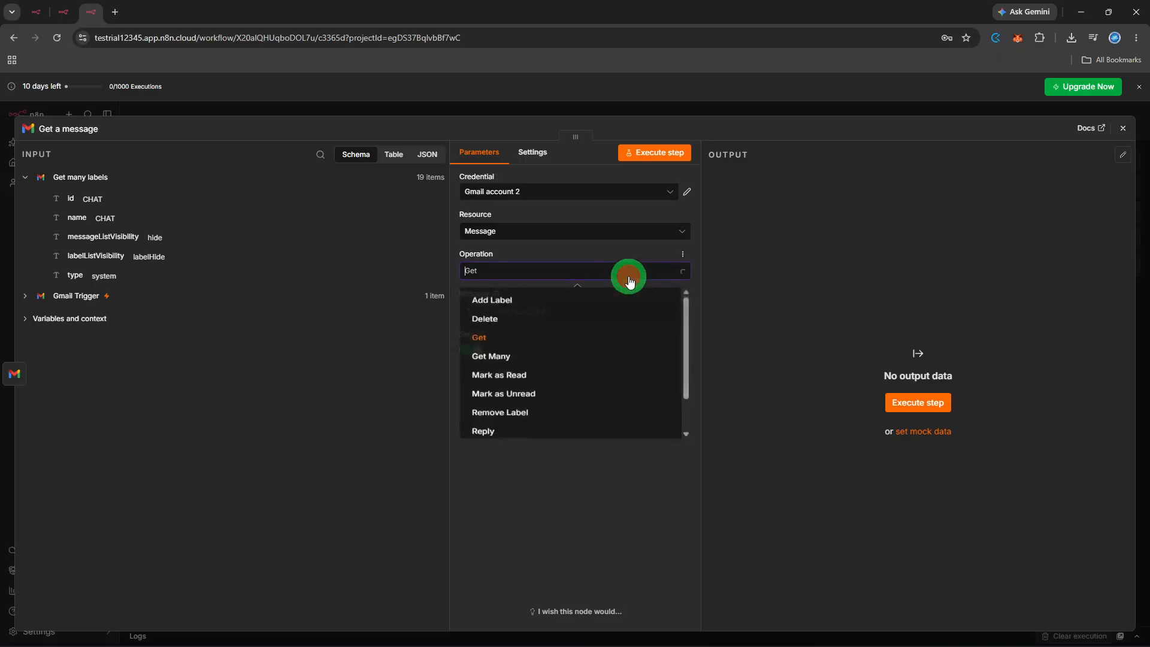
{"action": "left_click", "coordinate": [567, 337]}
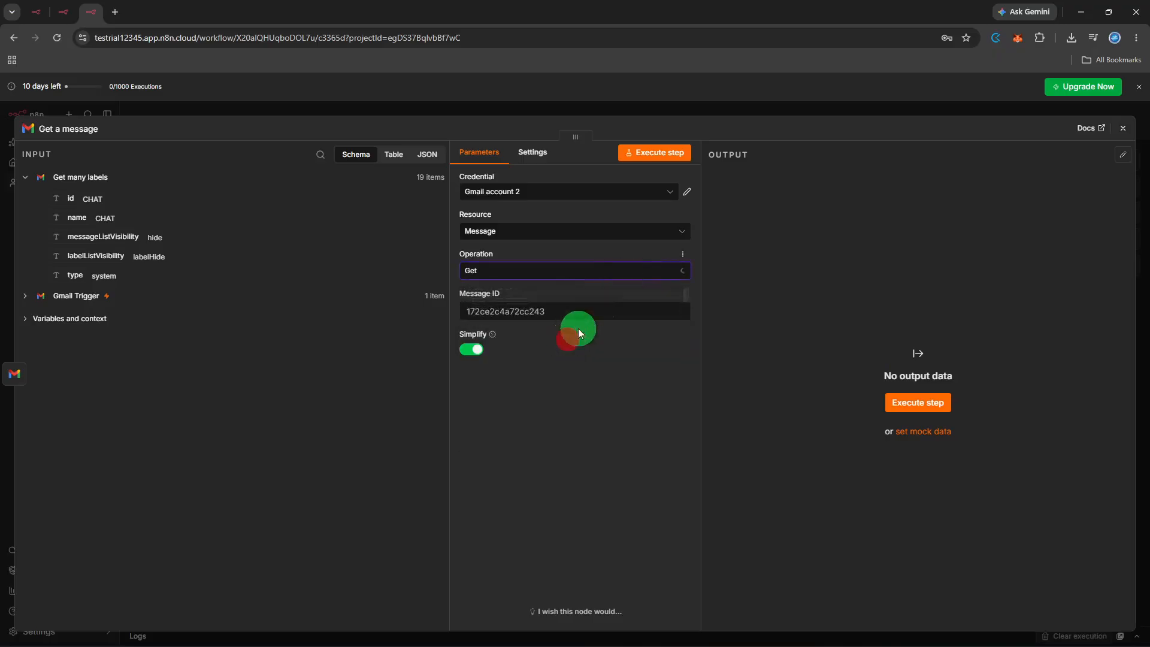
{"action": "left_click", "coordinate": [665, 165]}
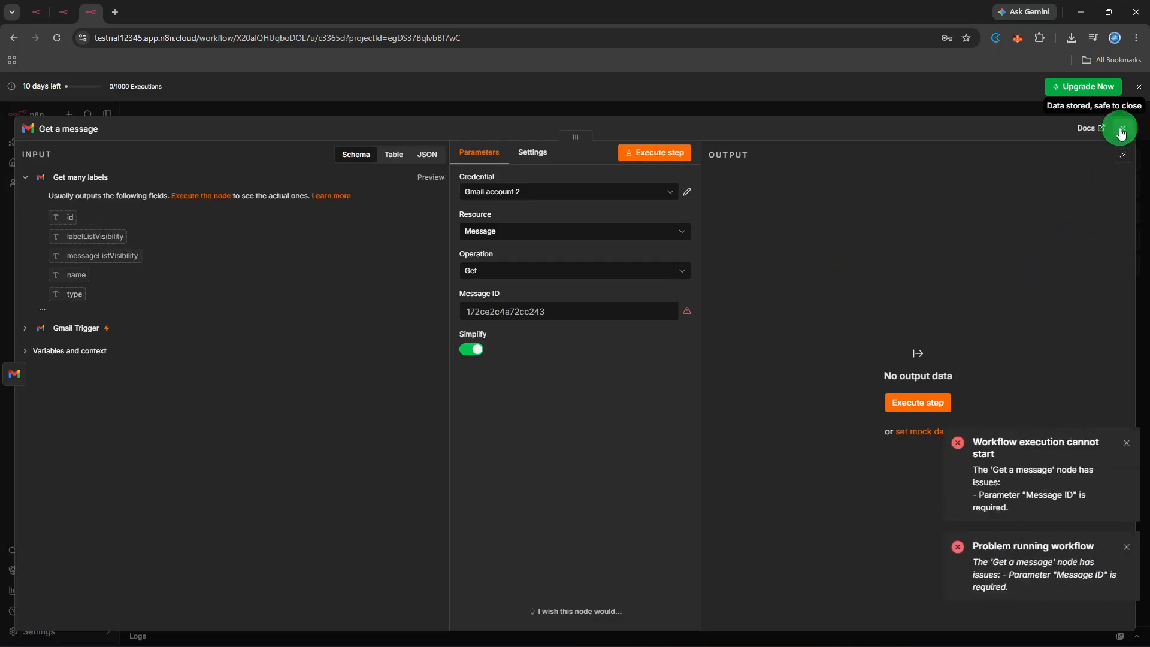
- Change the Get a message node's resource to Label, try to execute the step, and return to the canvas
{"action": "left_click", "coordinate": [682, 232]}
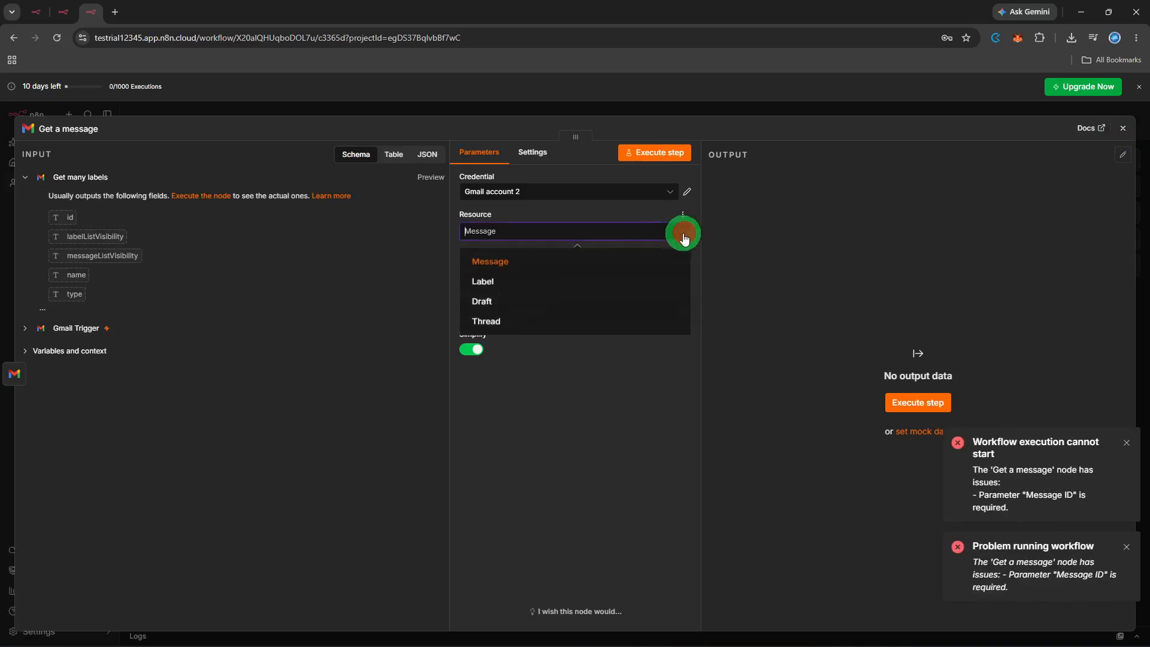
{"action": "left_click", "coordinate": [598, 284]}
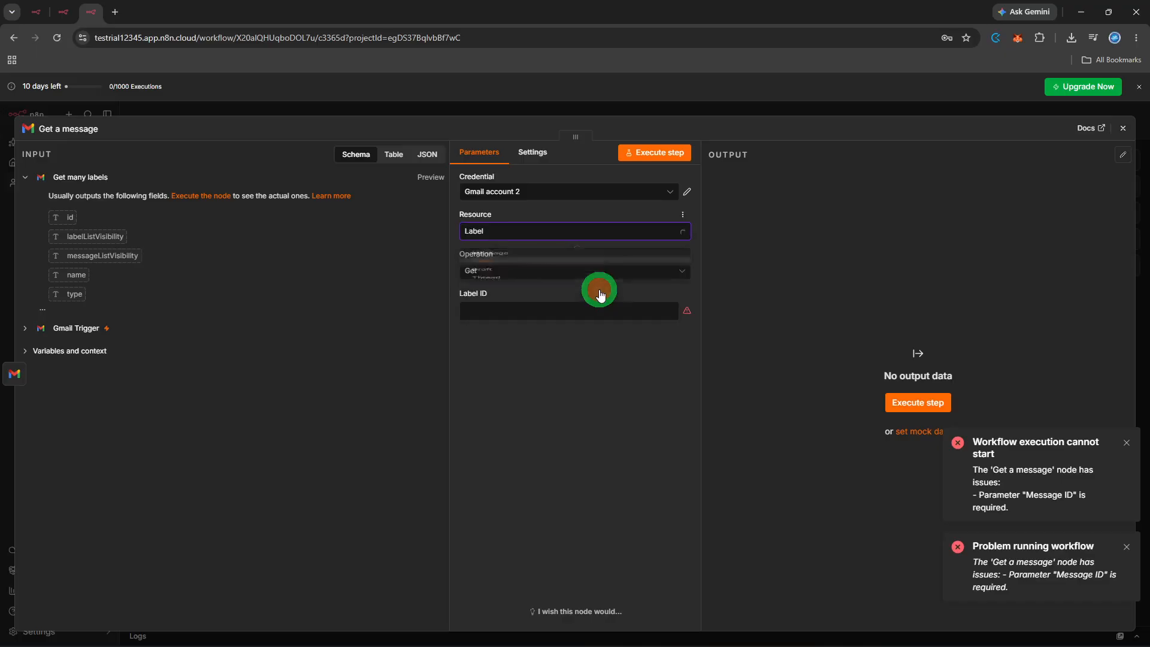
{"action": "left_click", "coordinate": [658, 155]}
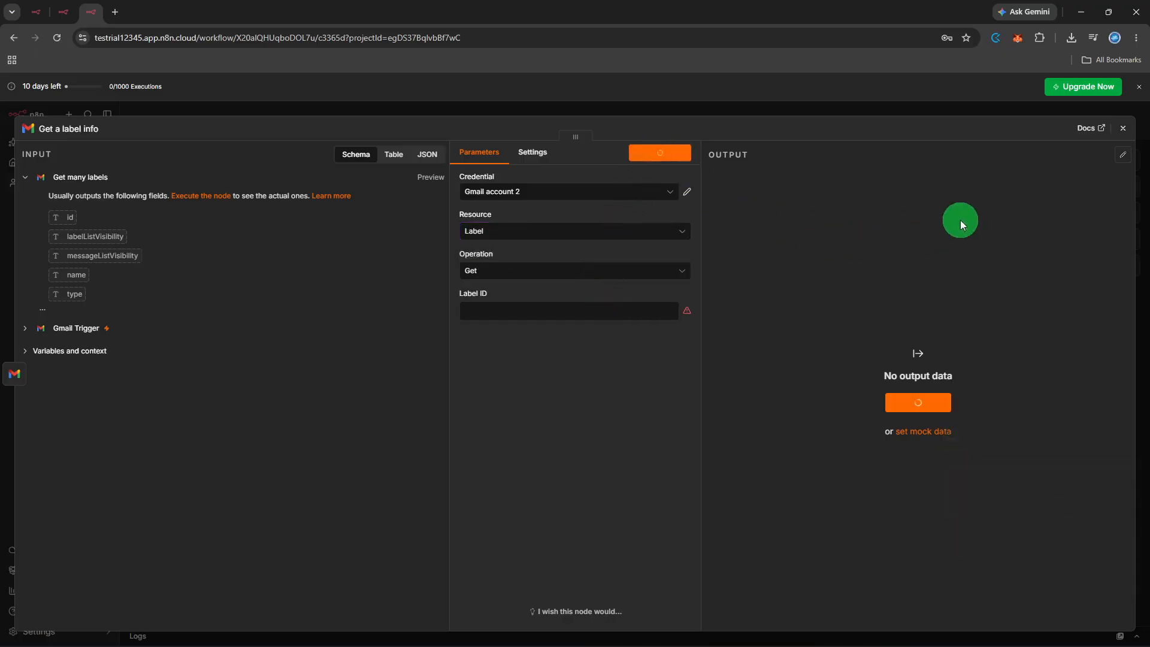
{"action": "left_click", "coordinate": [1122, 128]}
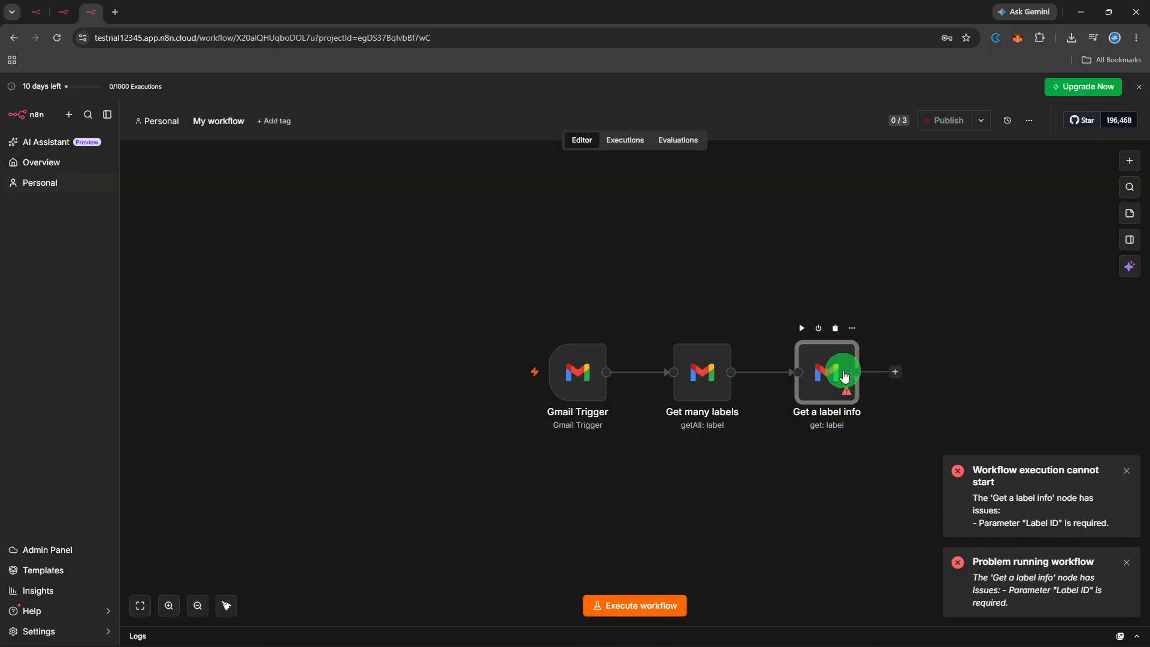
- Change the Get a label info node's operation to Create, try to execute the step, and return to the canvas
{"action": "right_click", "coordinate": [843, 374]}
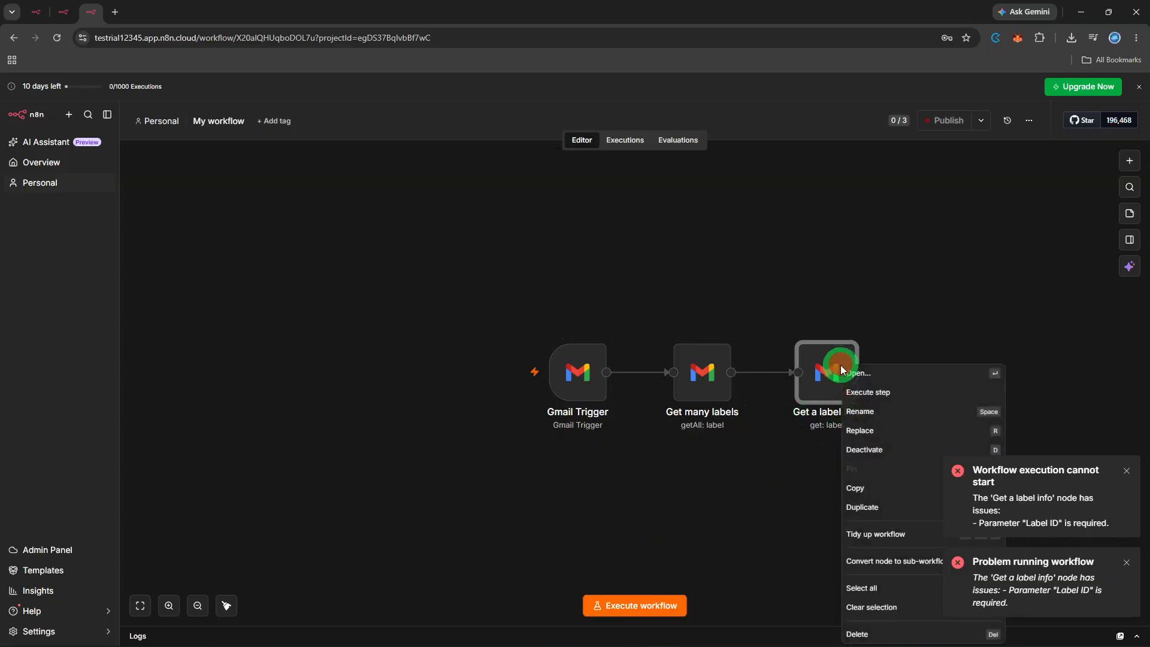
{"action": "left_click", "coordinate": [872, 378]}
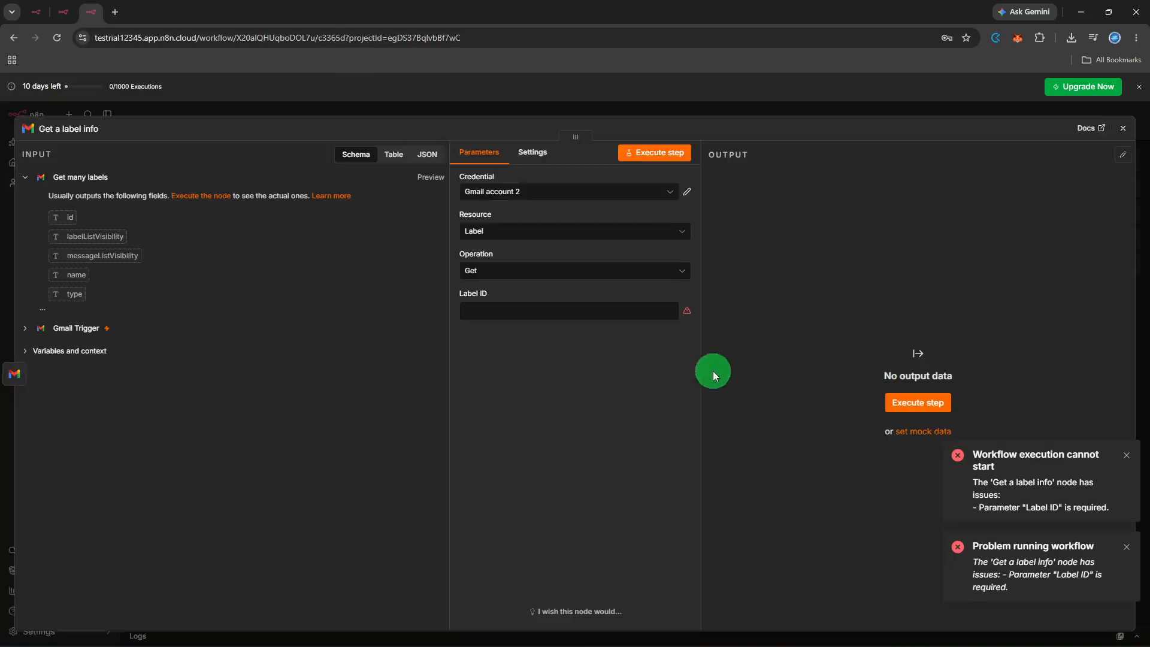
{"action": "left_click", "coordinate": [594, 268]}
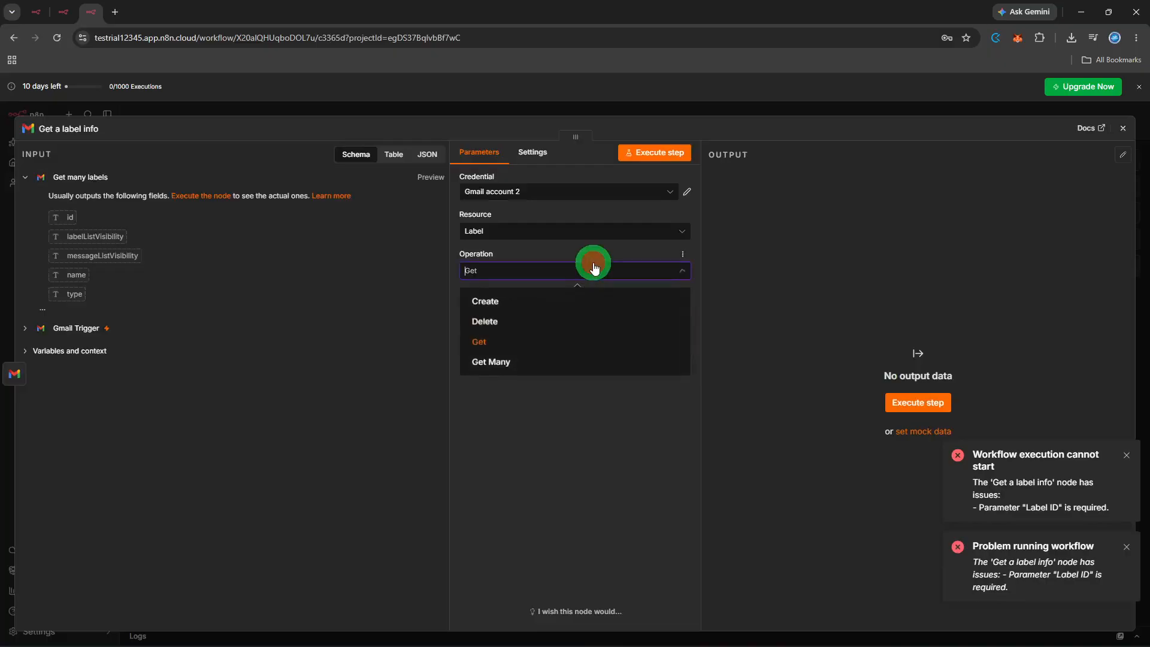
{"action": "left_click", "coordinate": [567, 301]}
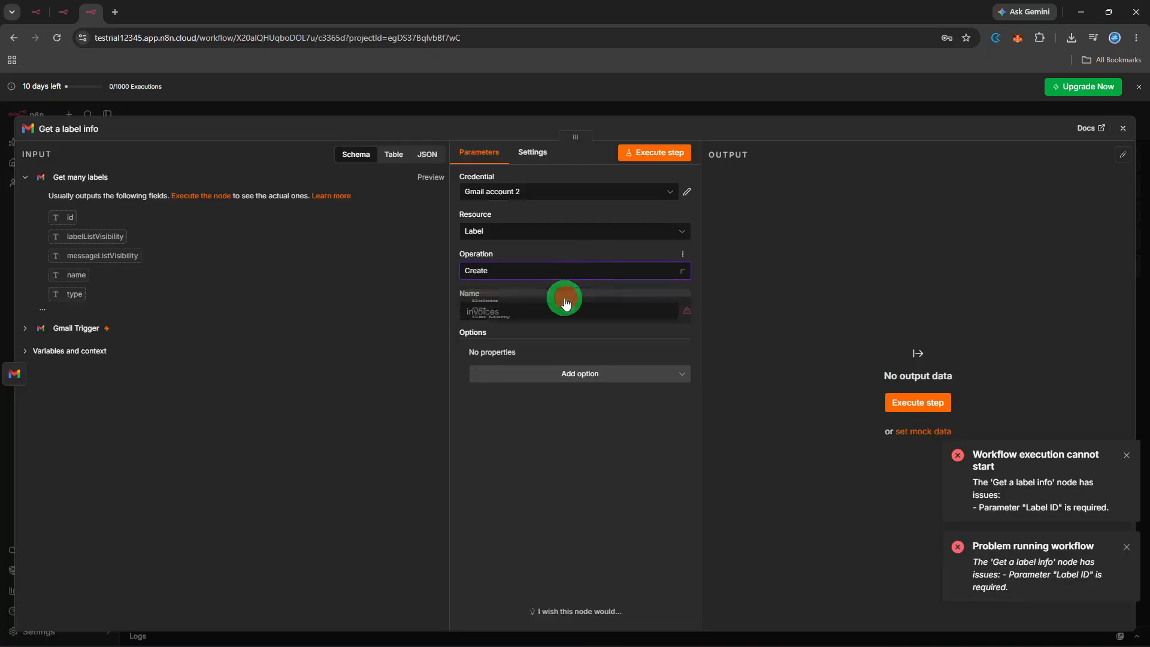
{"action": "left_click", "coordinate": [667, 160]}
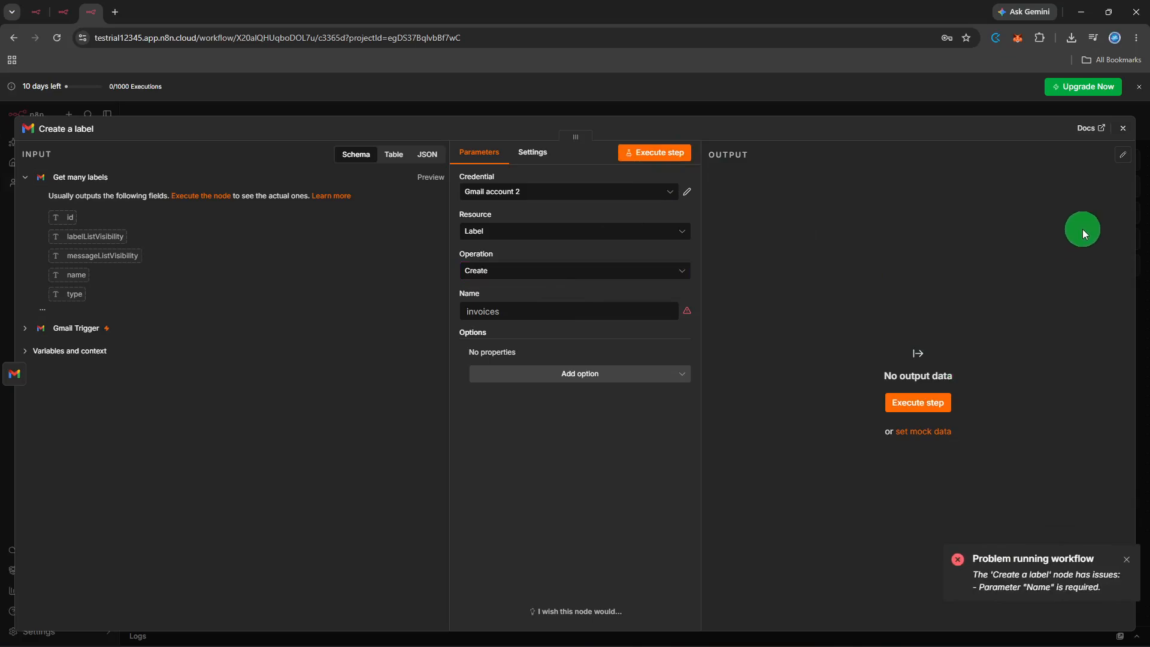
{"action": "left_click", "coordinate": [1125, 135]}
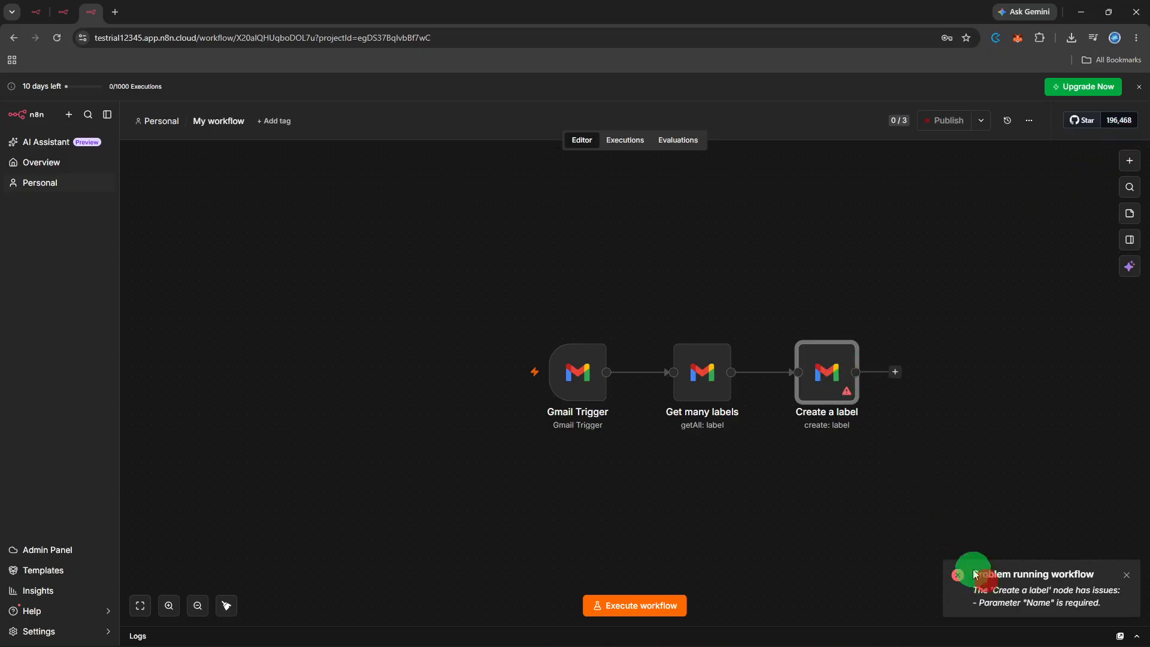
- Change the Create a label node's operation to Delete, try to execute the step, and return to the canvas
{"action": "right_click", "coordinate": [824, 384]}
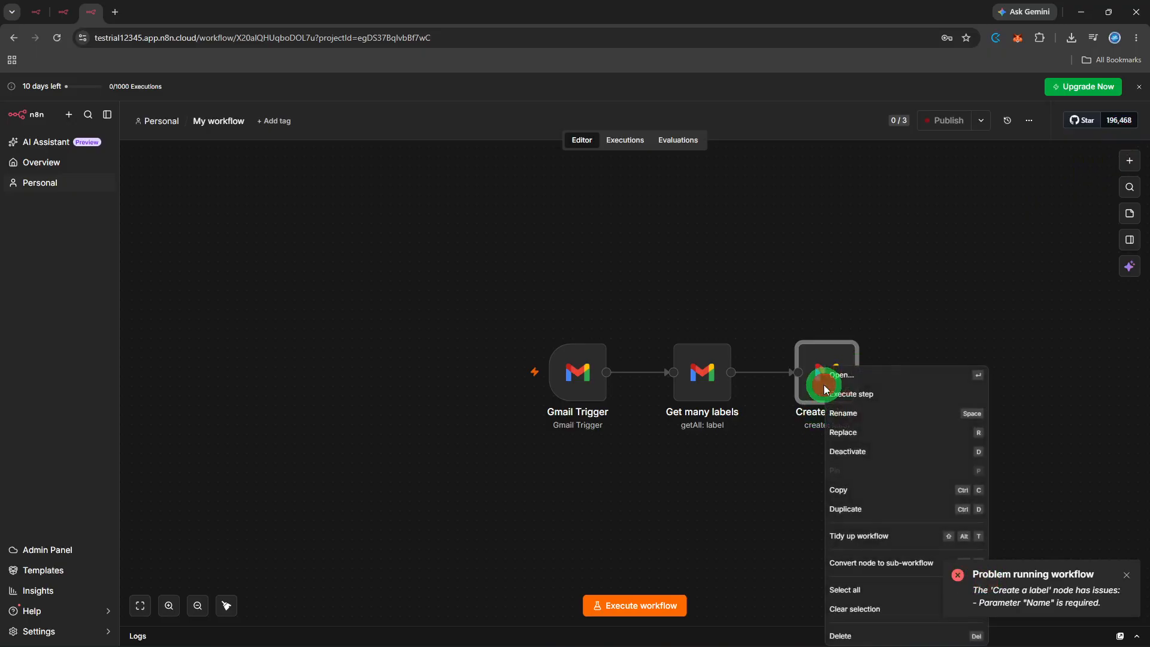
{"action": "left_click", "coordinate": [865, 381]}
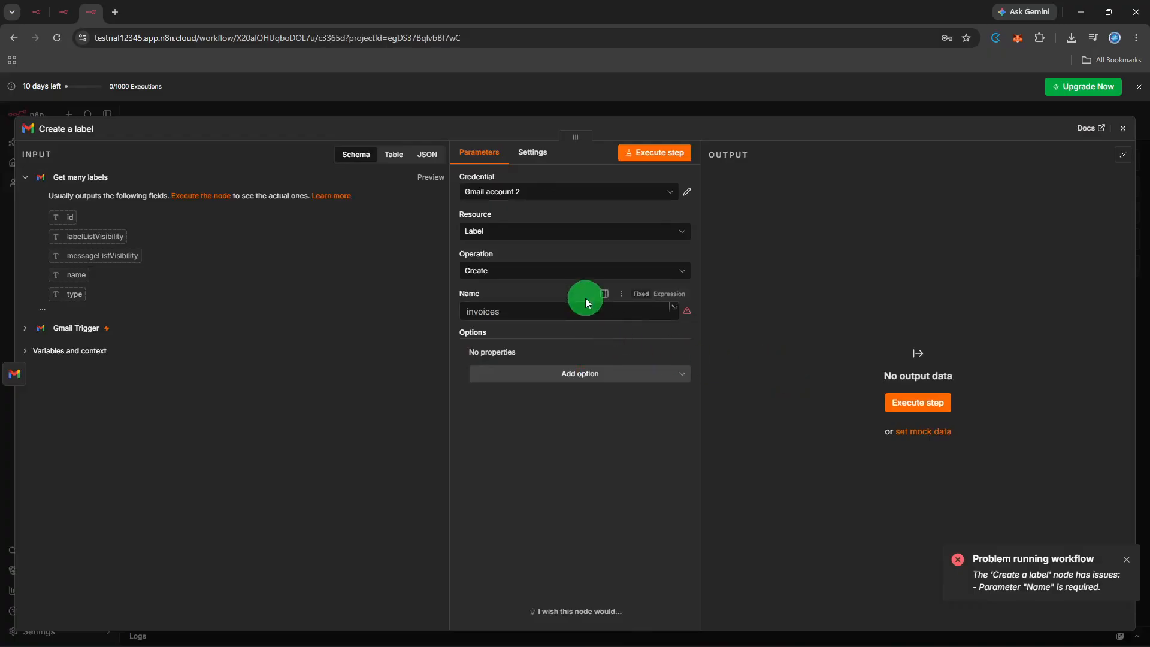
{"action": "left_click", "coordinate": [586, 233]}
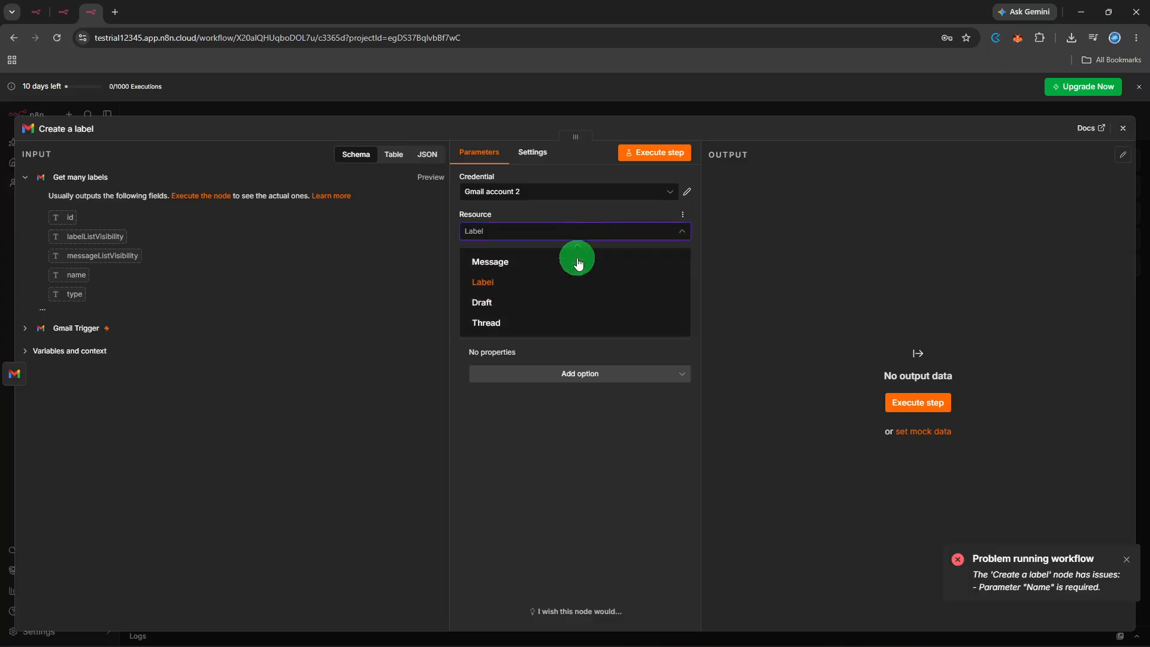
{"action": "left_click", "coordinate": [555, 345]}
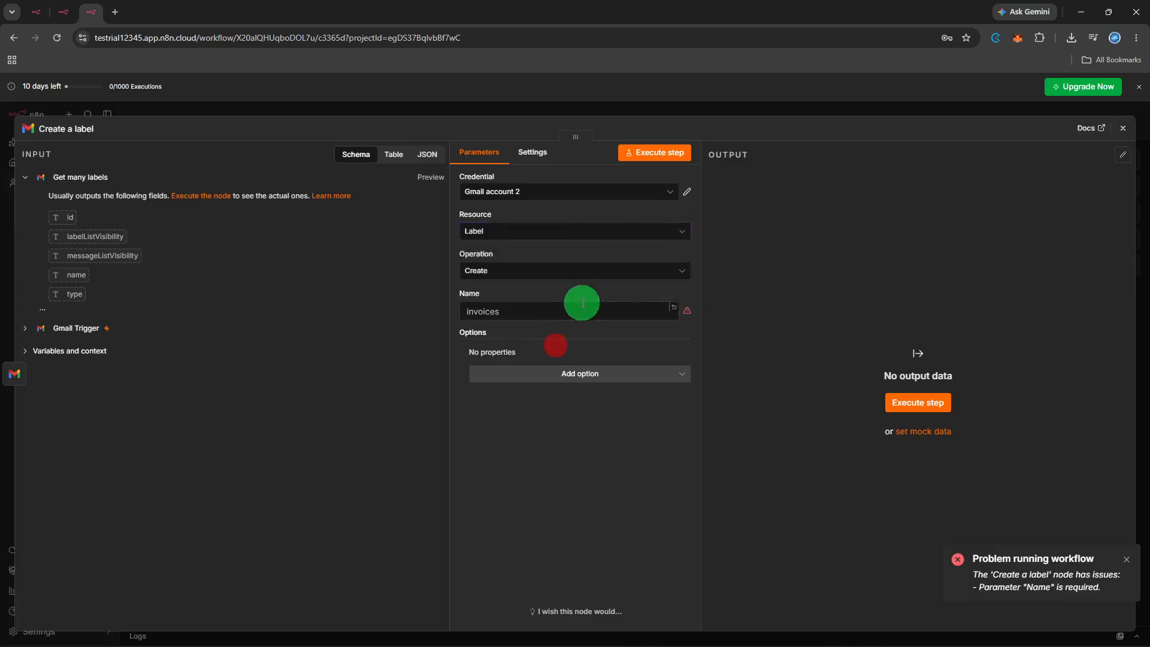
{"action": "left_click", "coordinate": [590, 278]}
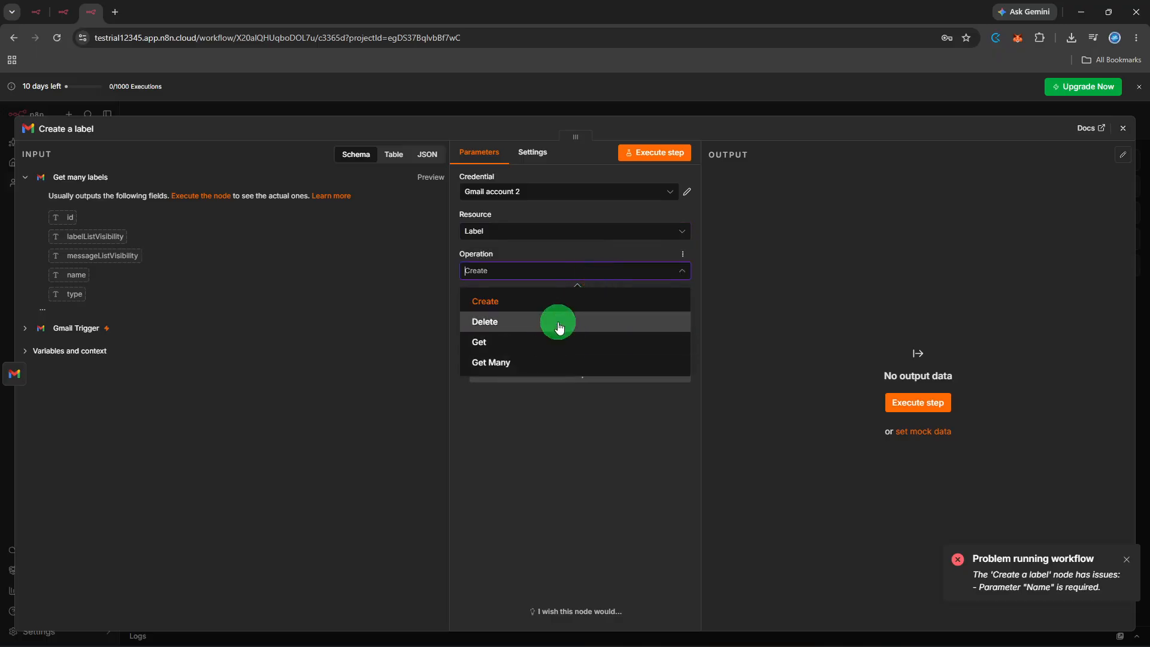
{"action": "left_click", "coordinate": [556, 322]}
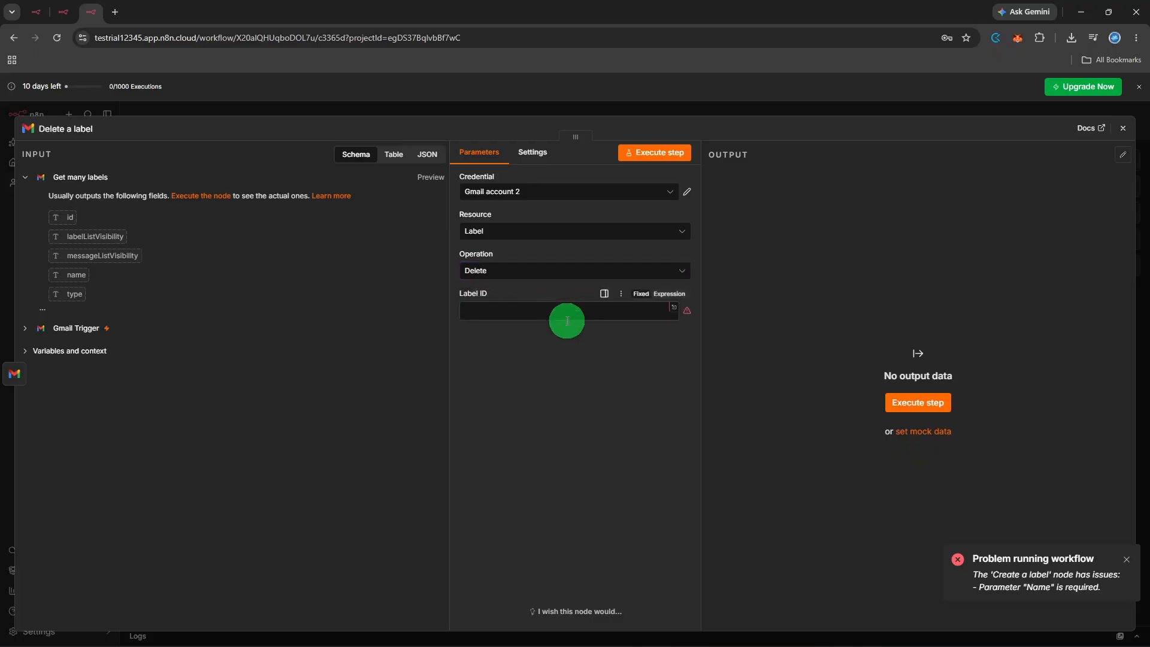
{"action": "left_click", "coordinate": [678, 157]}
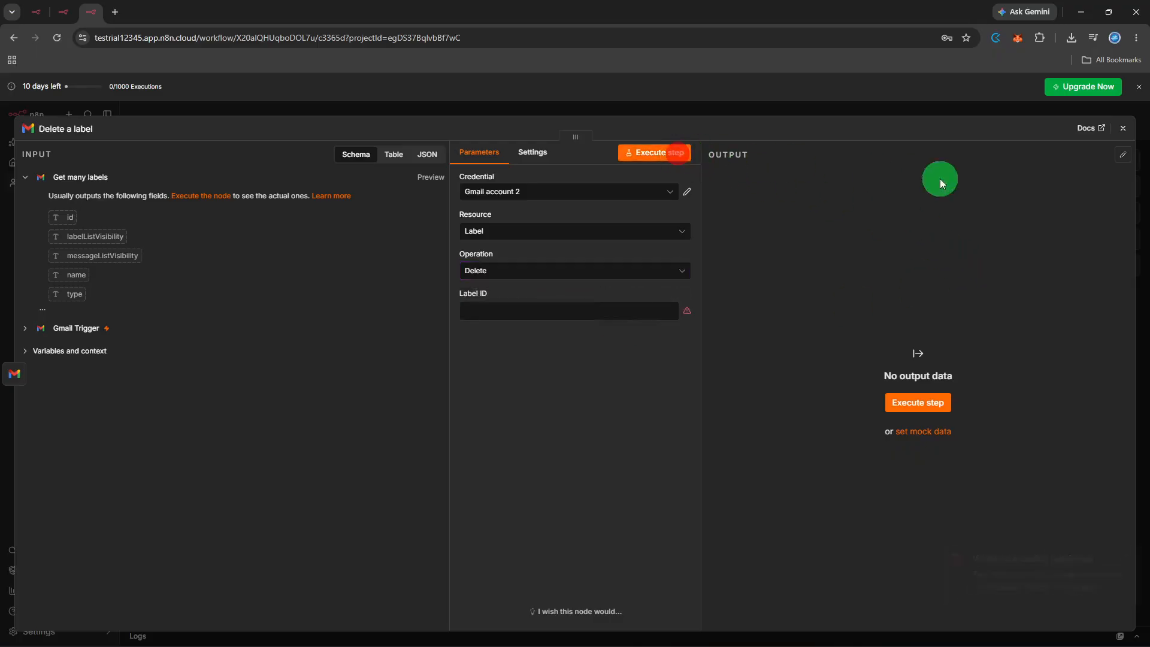
{"action": "left_click", "coordinate": [1116, 133]}
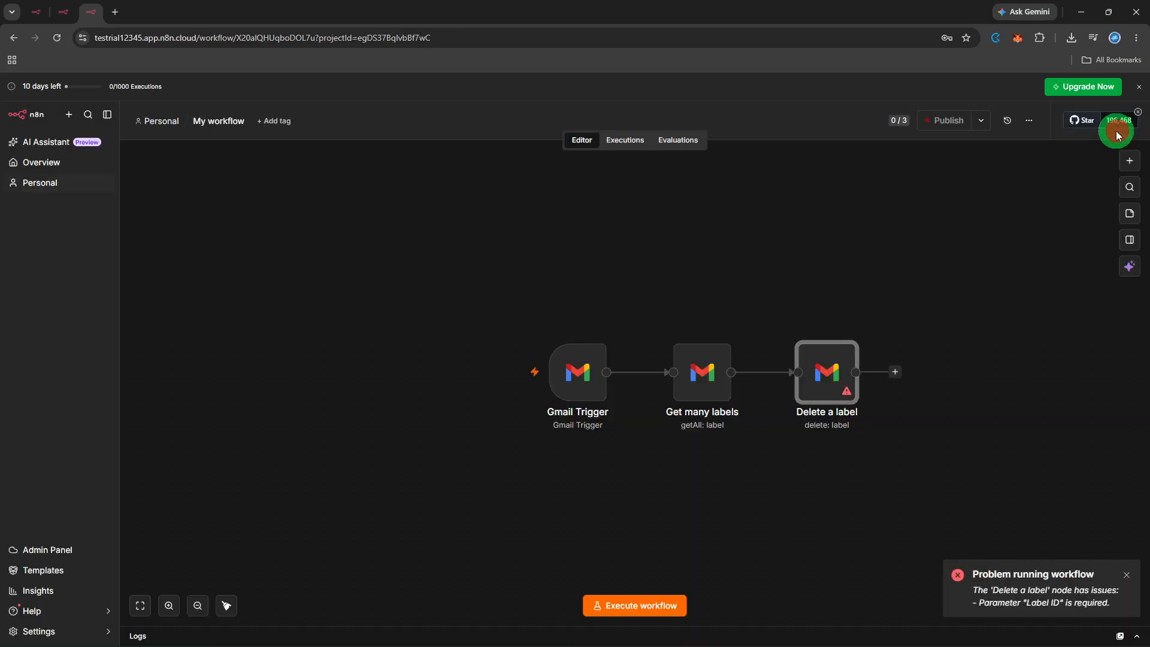
- Remove the Delete a label node from the workflow and execute the whole workflow
{"action": "left_click", "coordinate": [918, 343]}
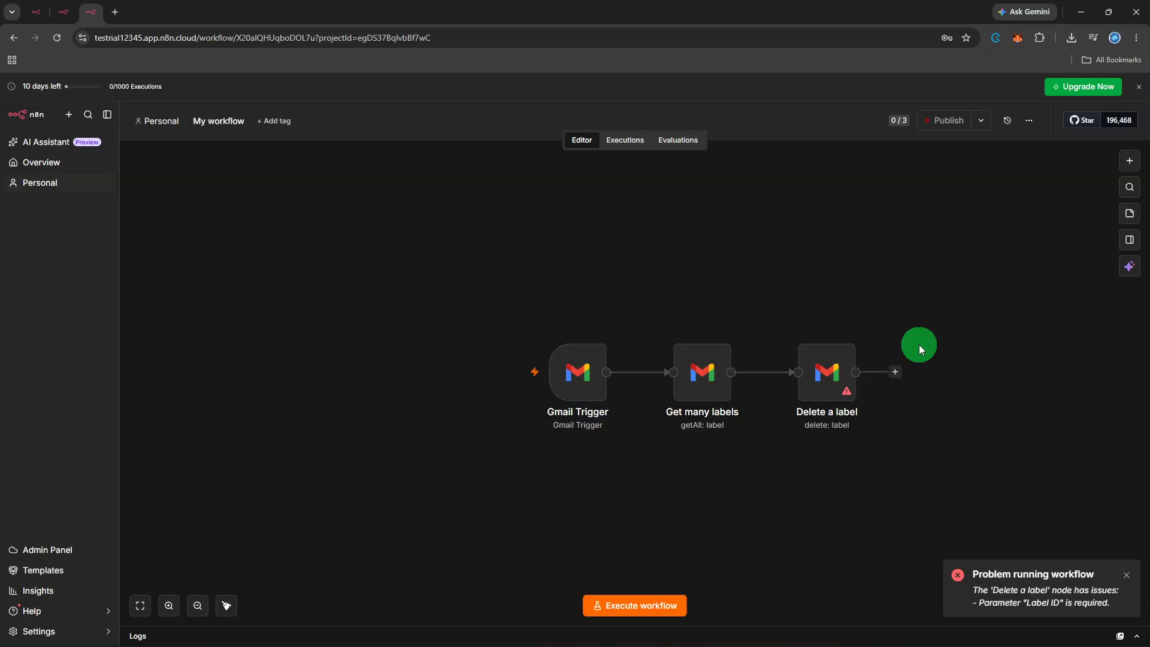
{"action": "mouse_move", "coordinate": [854, 367]}
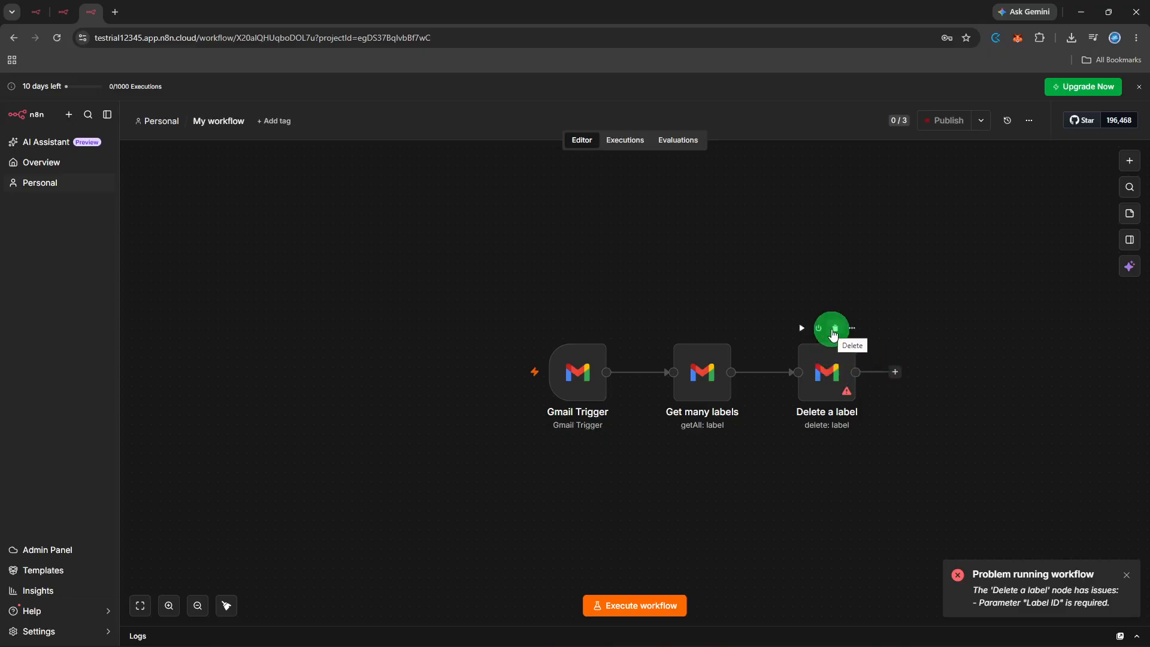
{"action": "left_click", "coordinate": [833, 329]}
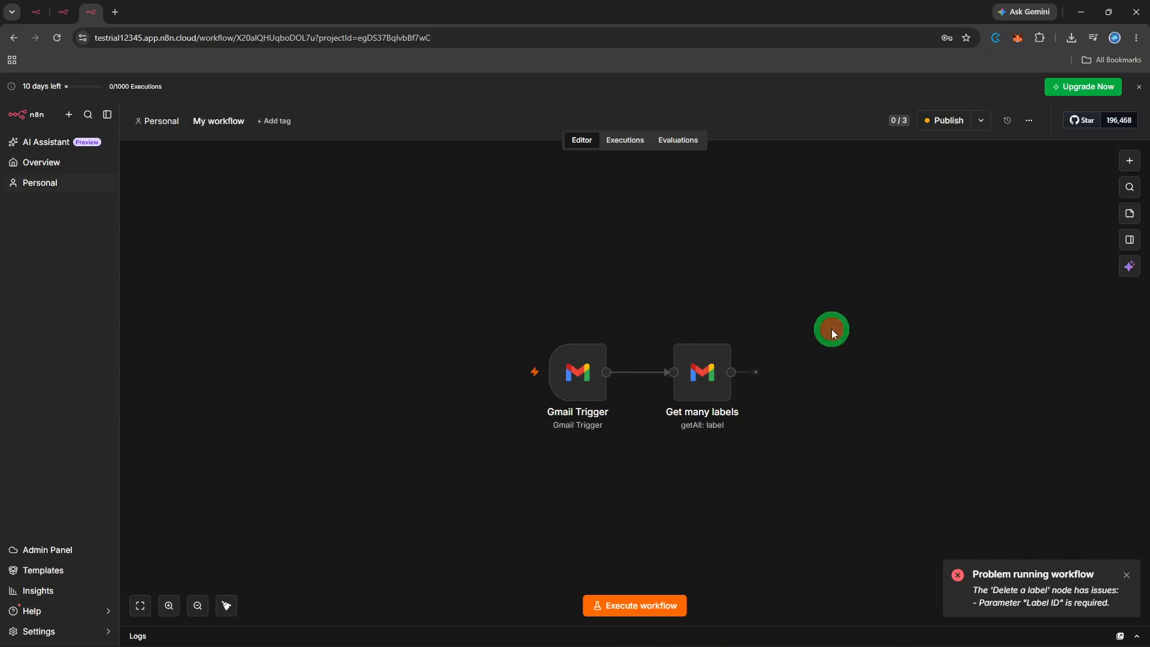
{"action": "left_click", "coordinate": [675, 602]}
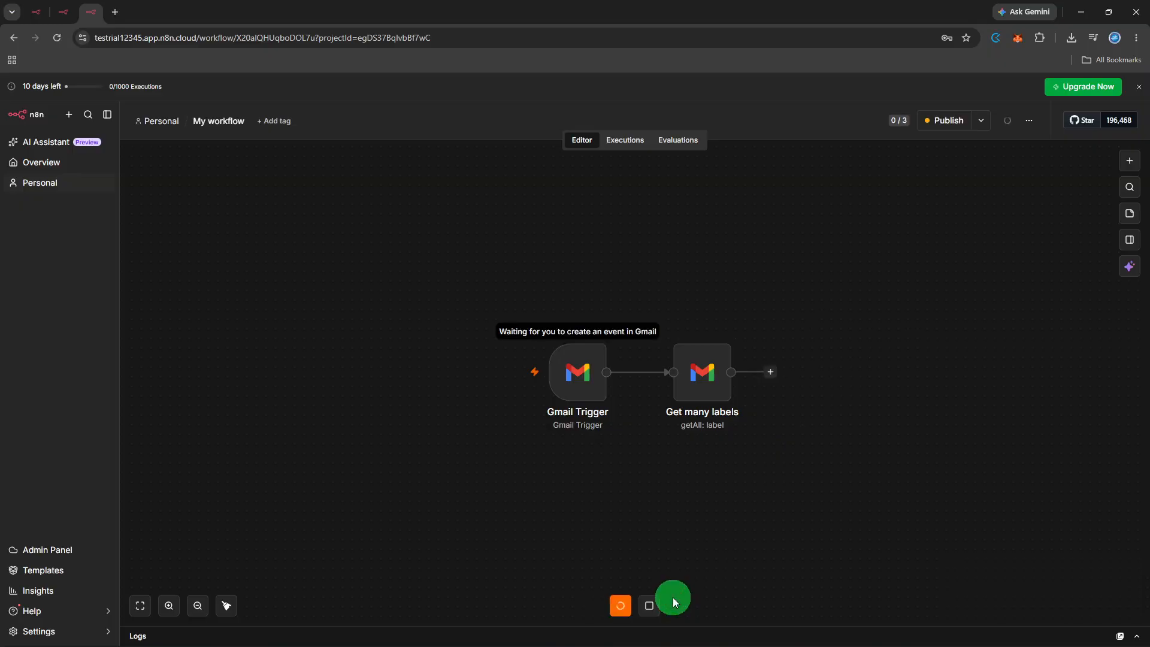